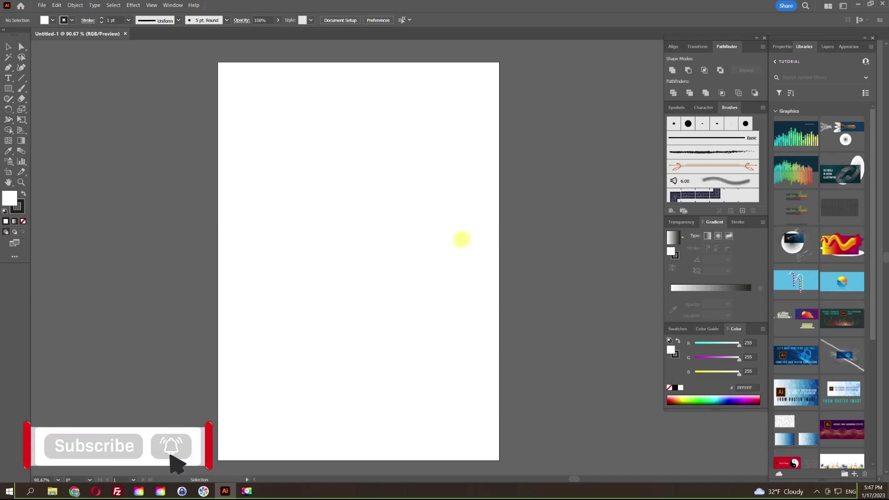
Step: Draw a wide rectangle, roughly 336 × 131 mm with no stroke, beside the artboard
click(8, 88)
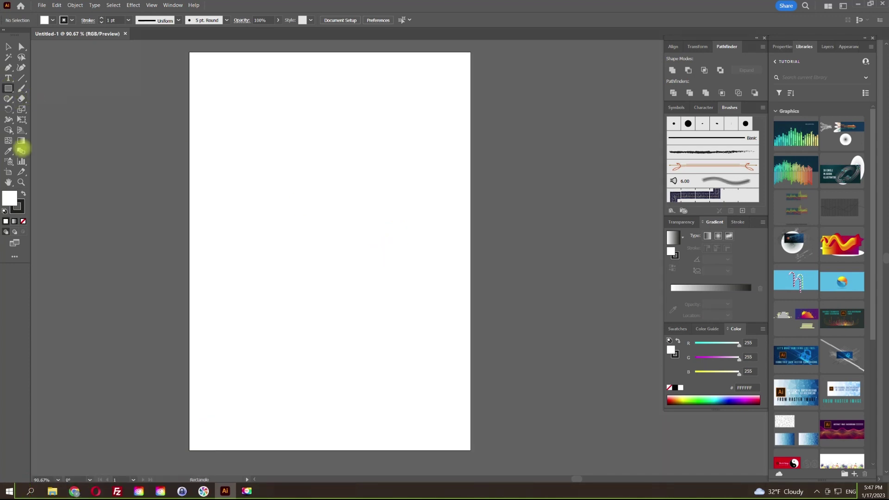
click(23, 222)
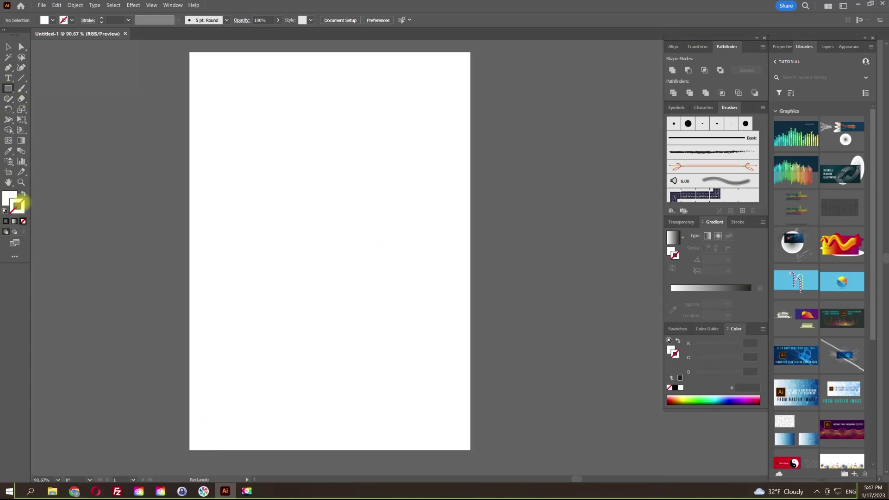
scroll(159, 188, down, 1)
drag(148, 184, 452, 211)
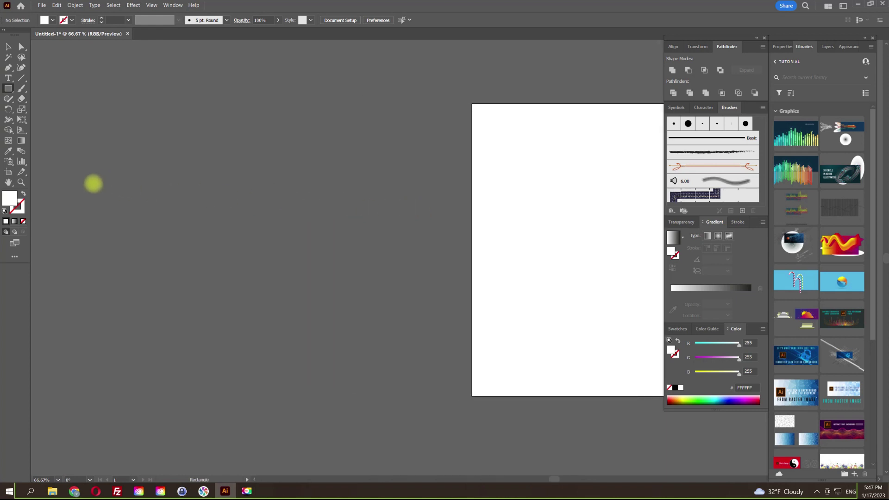
mouse_move(134, 208)
mouse_down()
mouse_move(369, 286)
mouse_move(416, 306)
mouse_move(415, 313)
mouse_up()
Step: Swap the rectangle's fill and stroke for a white outline with no fill, and frame it
click(8, 47)
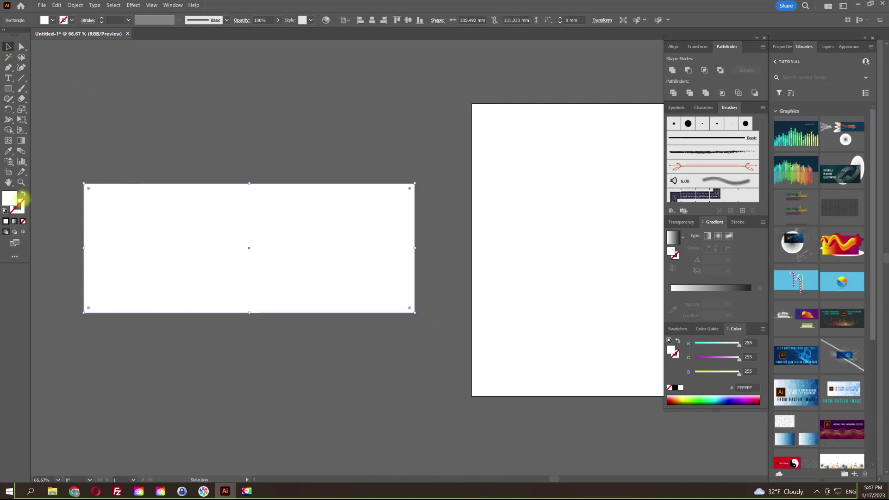
click(23, 193)
drag(125, 127, 194, 127)
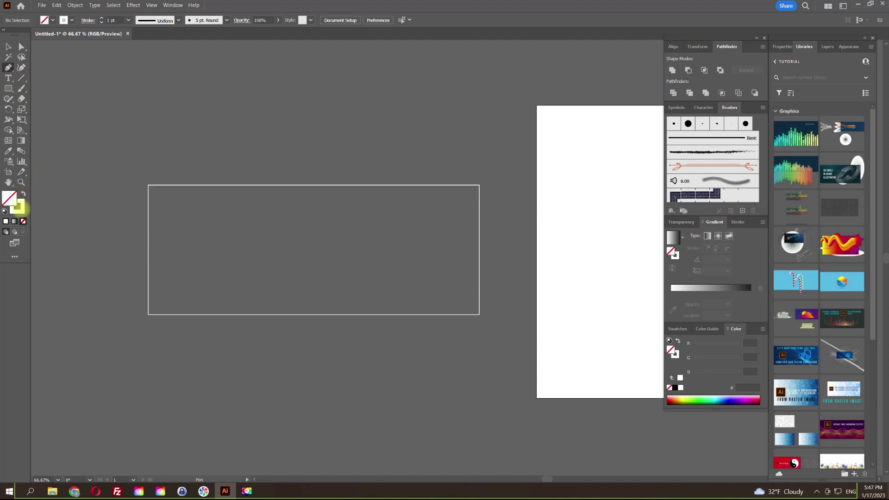
scroll(170, 181, up, 2)
drag(201, 178, 166, 134)
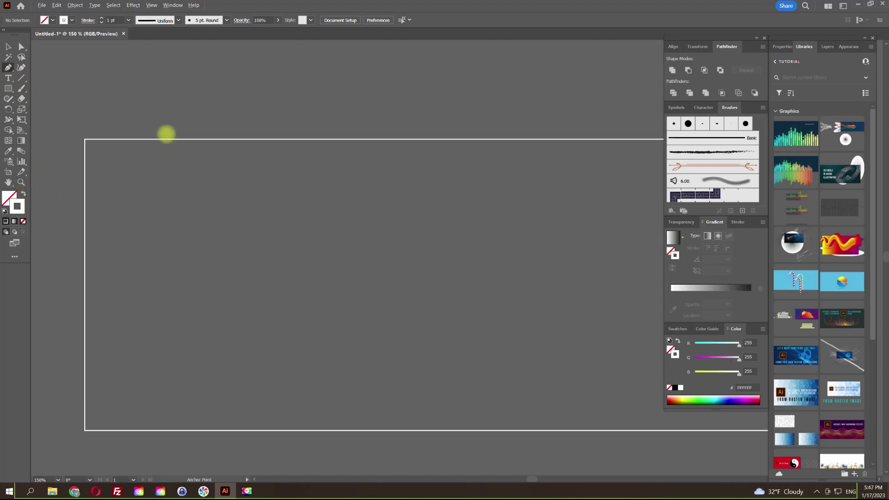
Step: Draw a first stepped white line from above the rectangle down to below it
scroll(166, 134, down, 1)
click(152, 91)
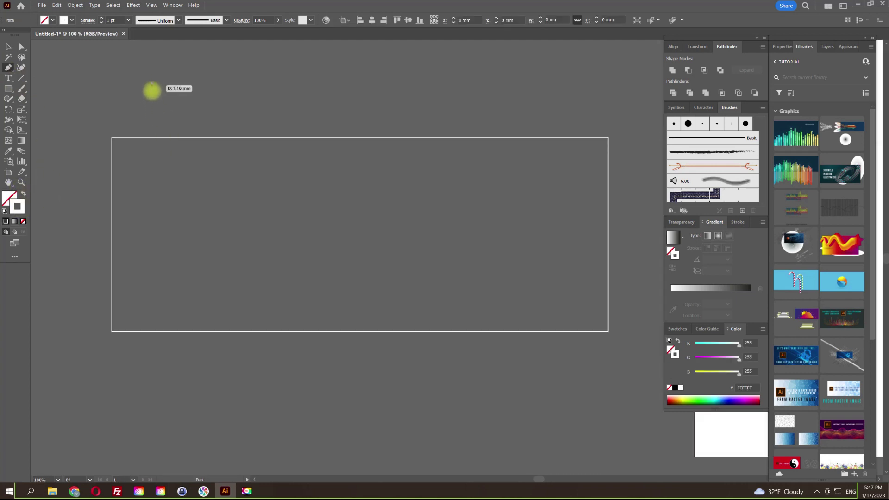
shift+click(154, 186)
shift+click(225, 187)
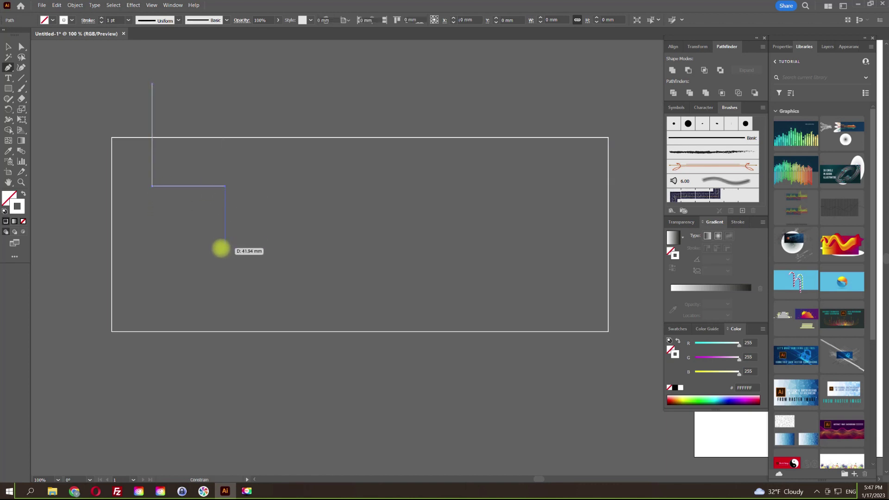
shift+click(223, 248)
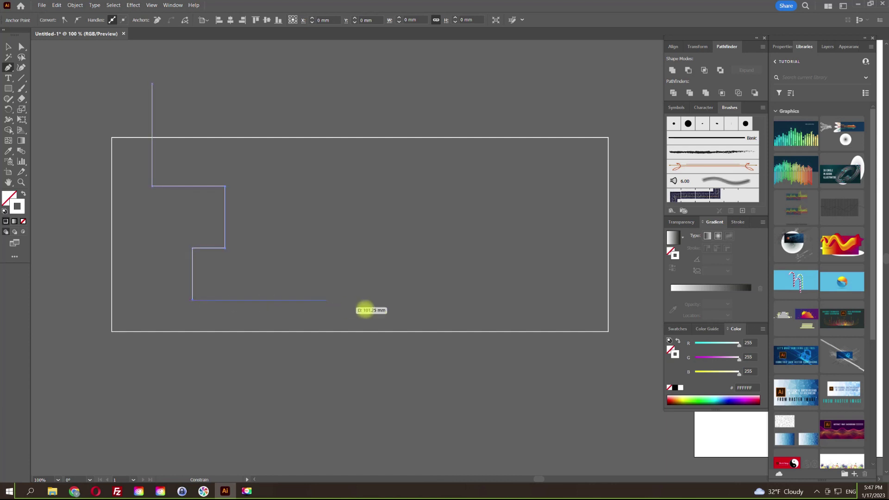
shift+click(368, 301)
shift+click(477, 273)
shift+click(484, 405)
key(Escape)
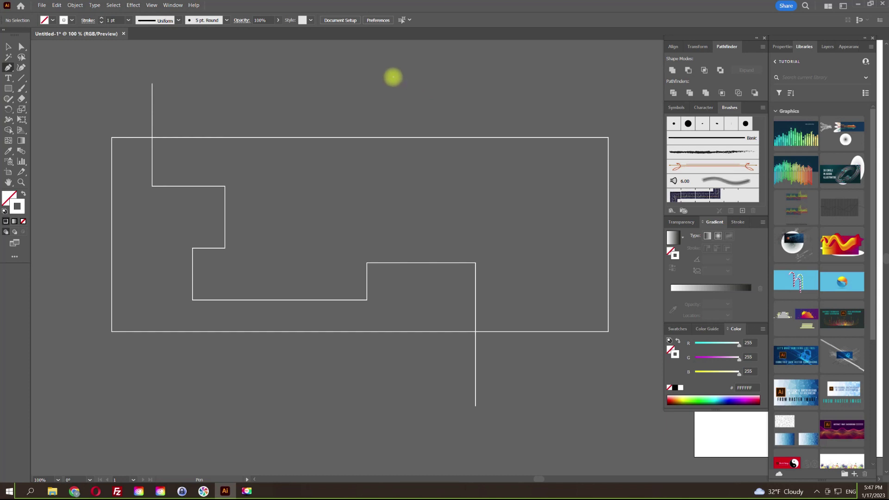
Step: Add two more stepped lines, one from the top and one from the left past the right edge
click(393, 77)
shift+click(403, 184)
shift+click(311, 190)
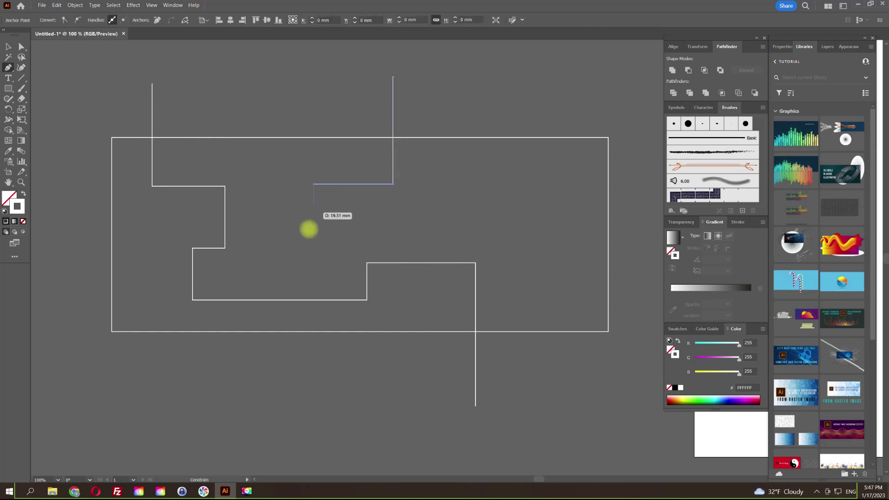
shift+click(264, 257)
shift+click(257, 407)
key(Escape)
click(65, 222)
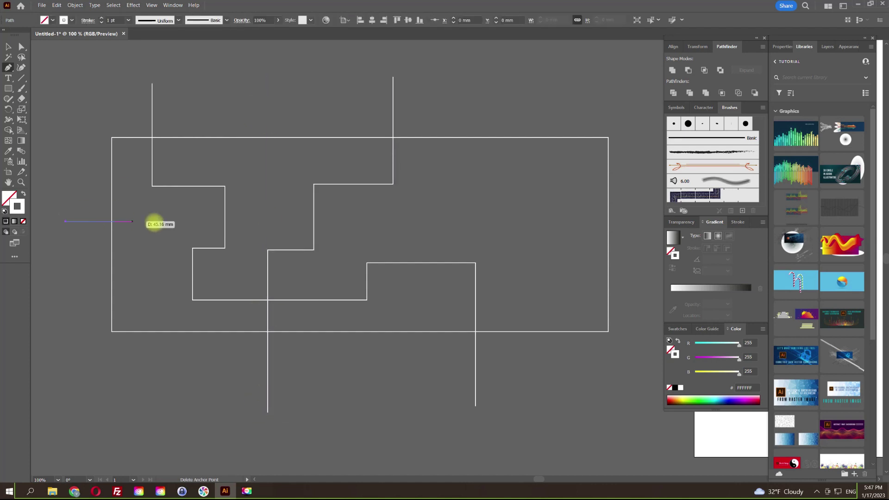
shift+click(409, 222)
shift+click(412, 293)
shift+click(648, 295)
key(Escape)
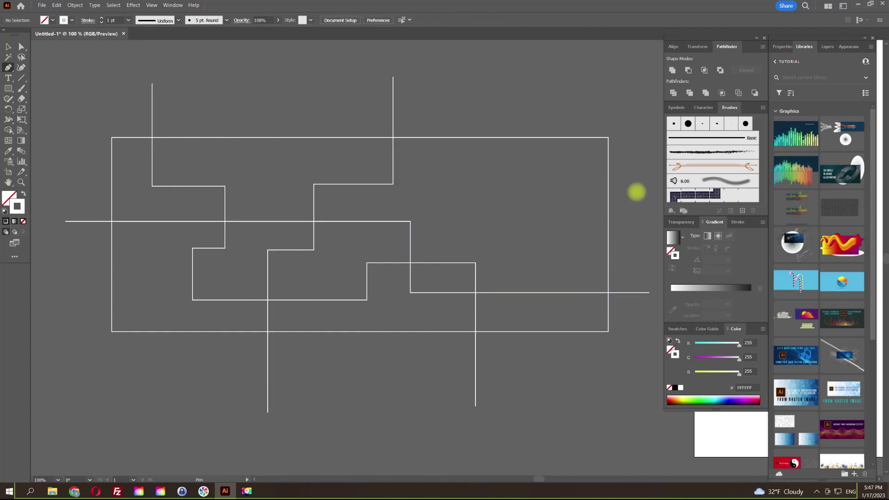
Step: Draw a stepped line from the lower left and begin a U-shaped line on the right
scroll(518, 123, up, 1)
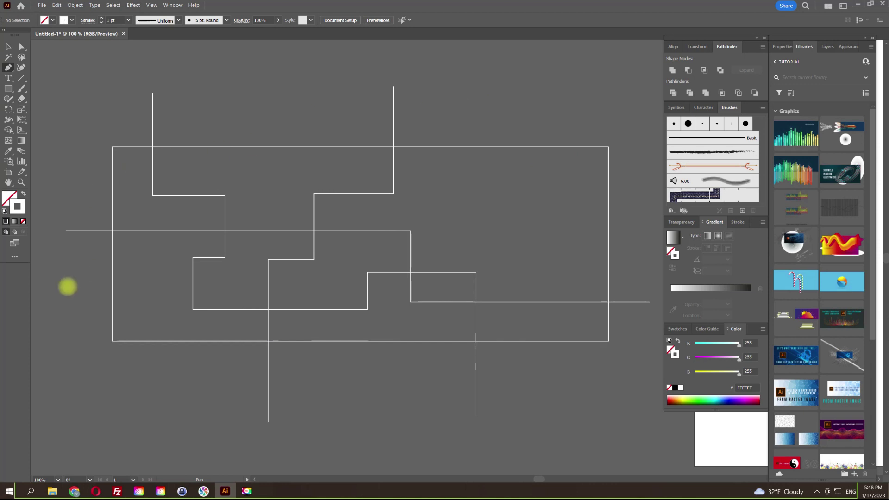
click(71, 317)
shift+click(148, 317)
shift+click(148, 287)
shift+click(233, 287)
shift+click(230, 382)
key(Escape)
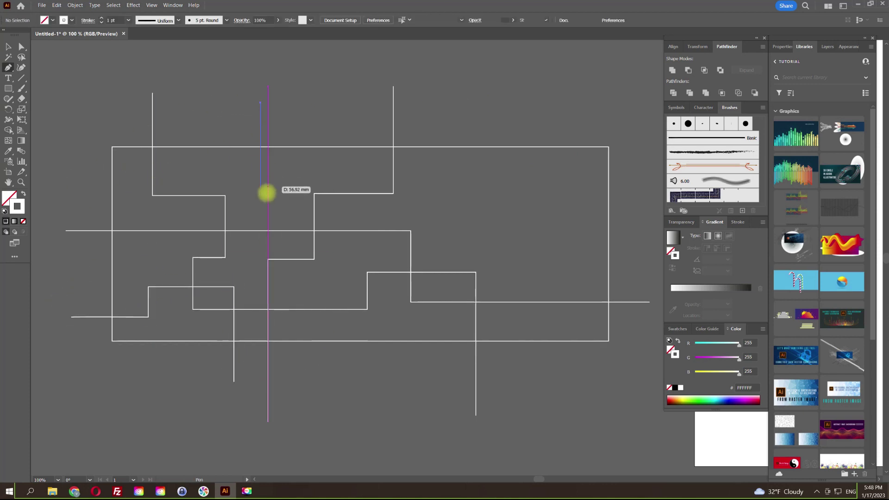
drag(268, 169, 355, 254)
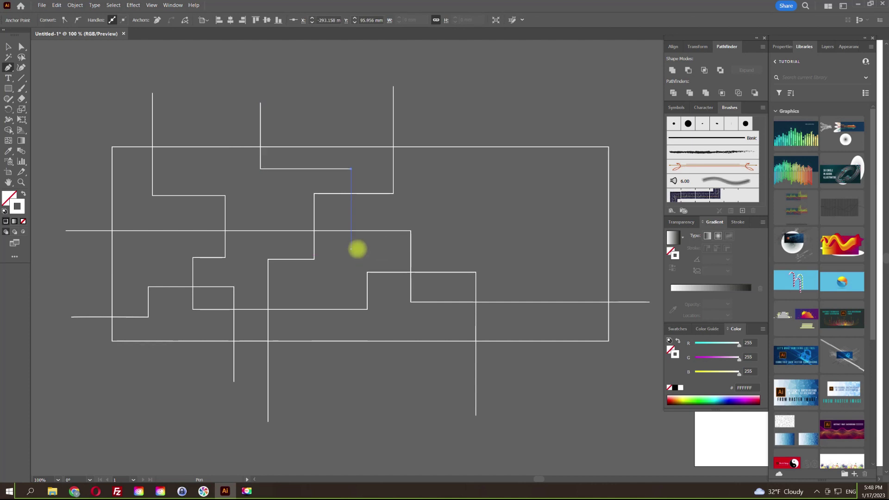
drag(357, 249, 650, 185)
click(328, 136)
click(328, 241)
Step: Finish the U-shaped line above the rectangle and add a stepped line ending on the left
click(455, 241)
click(455, 98)
key(Escape)
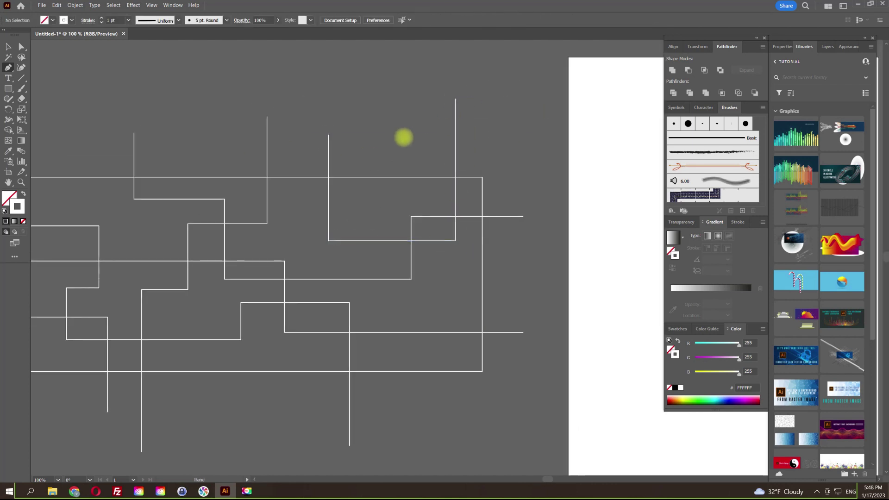
scroll(404, 138, down, 3)
scroll(404, 137, left, 3)
scroll(203, 132, up, 2)
scroll(203, 132, left, 2)
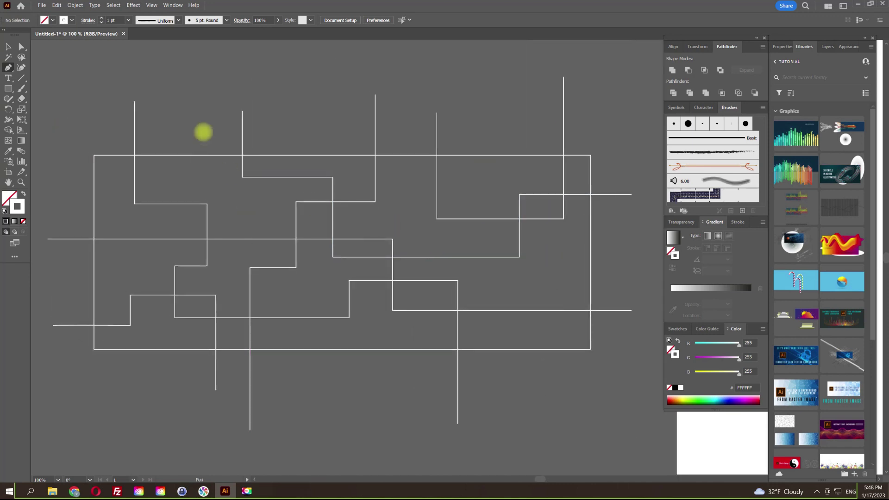
click(186, 179)
click(119, 179)
click(119, 277)
click(48, 277)
key(Escape)
Step: Draw another stepped line running down from the top in alternating steps
scroll(65, 366, up, 1)
scroll(81, 241, left, 1)
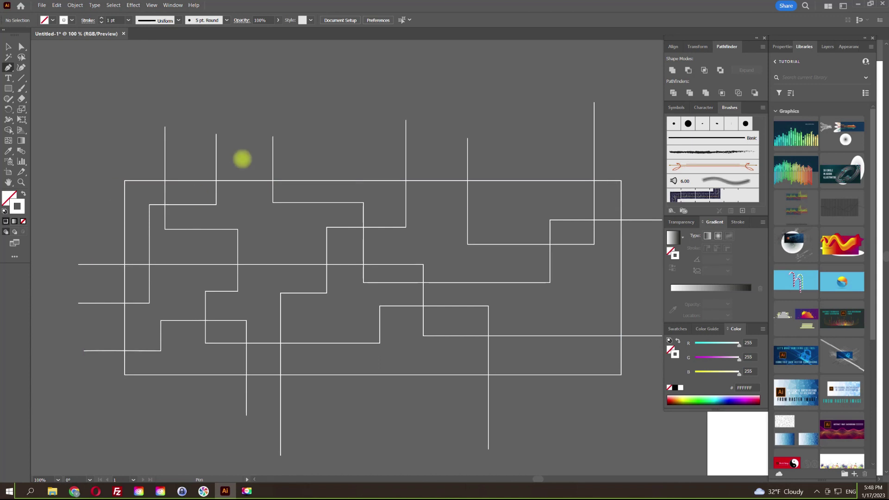
click(301, 149)
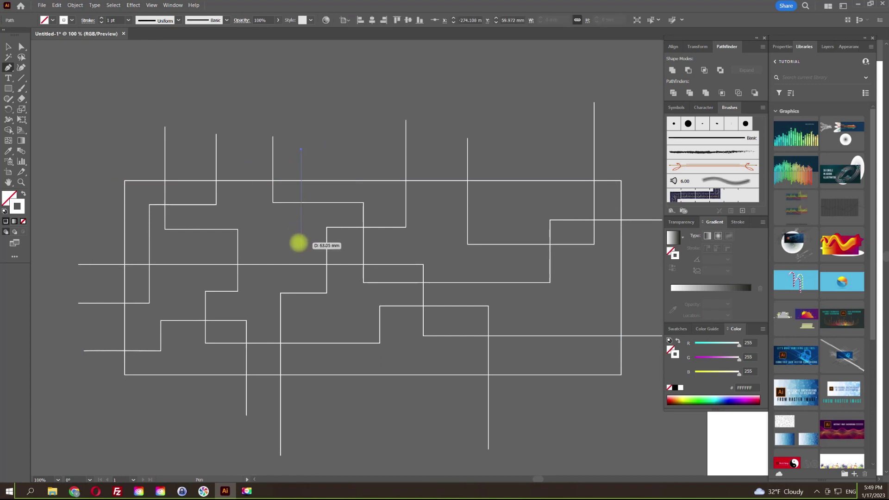
click(301, 242)
click(185, 242)
click(186, 358)
click(343, 359)
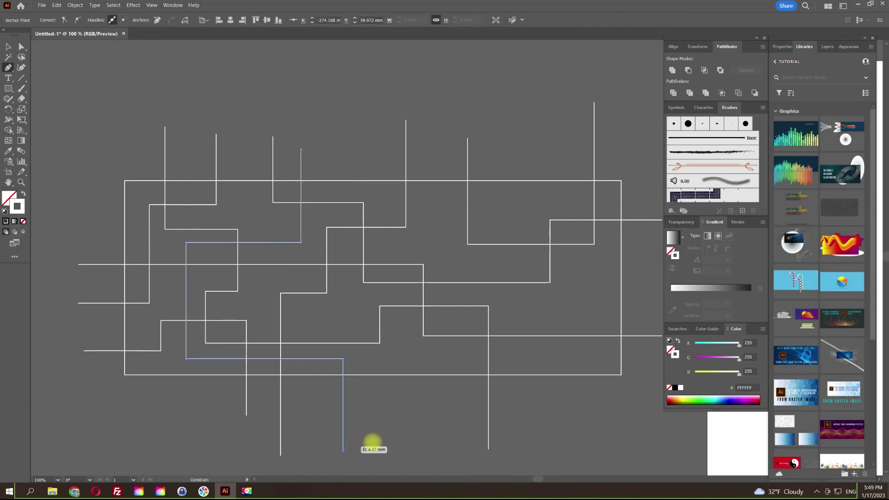
click(343, 452)
key(Escape)
Step: Add a multi-step line to the right edge plus an L-shaped line
click(383, 141)
click(383, 208)
click(458, 208)
click(458, 255)
click(398, 256)
click(398, 345)
click(481, 345)
click(640, 294)
click(449, 388)
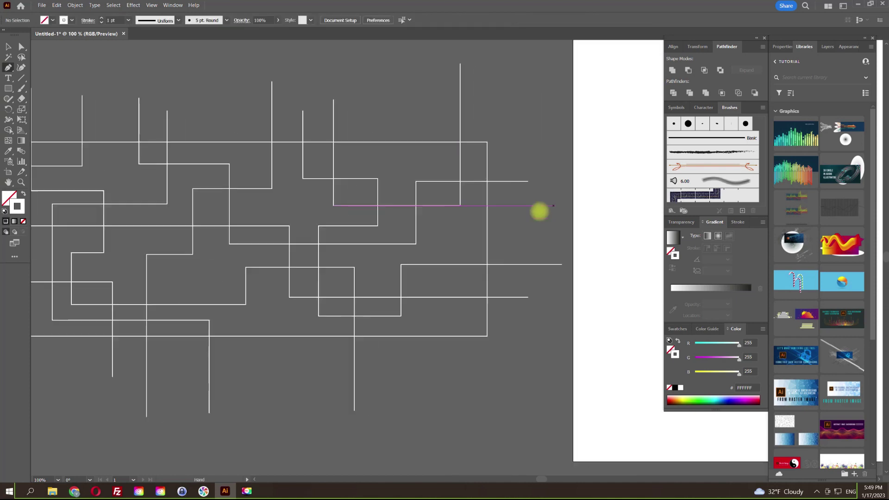
click(449, 241)
click(564, 241)
key(Escape)
Step: Start a long stepped line from the top, stepping down and back to the left
click(492, 95)
click(492, 167)
click(530, 168)
click(530, 239)
click(519, 238)
click(520, 291)
click(504, 290)
click(504, 333)
click(353, 333)
click(353, 293)
Step: Continue the long line leftward in steps, ending below the rectangle
click(303, 293)
click(303, 244)
click(259, 244)
click(259, 283)
click(187, 241)
click(131, 241)
click(131, 302)
click(100, 301)
click(100, 416)
ctrl+click(293, 274)
Step: Select and delete the guide rectangle outline
key(v)
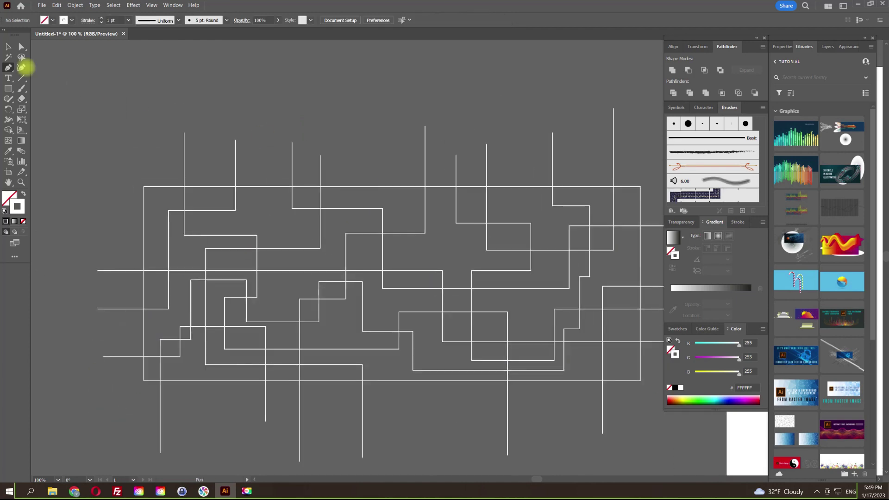
scroll(284, 74, up, 2)
click(350, 168)
key(Delete)
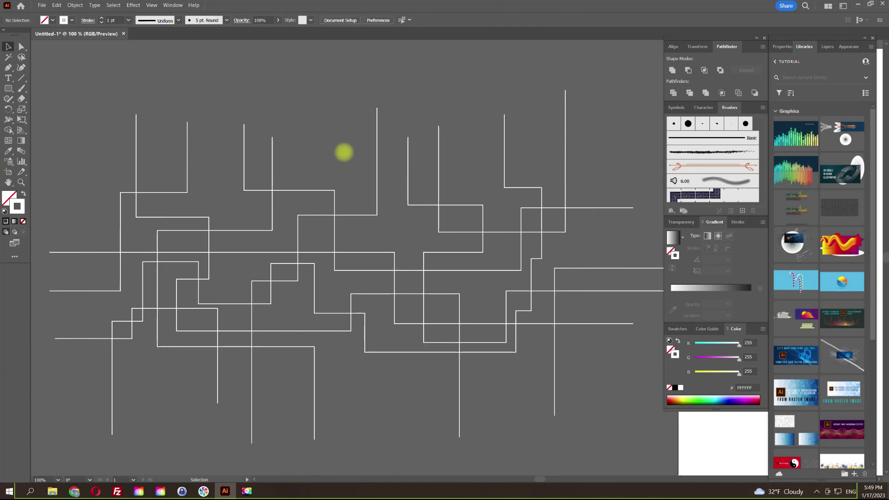
Step: Thicken one stepped line to 2 pt and thin a large stepped line
click(311, 264)
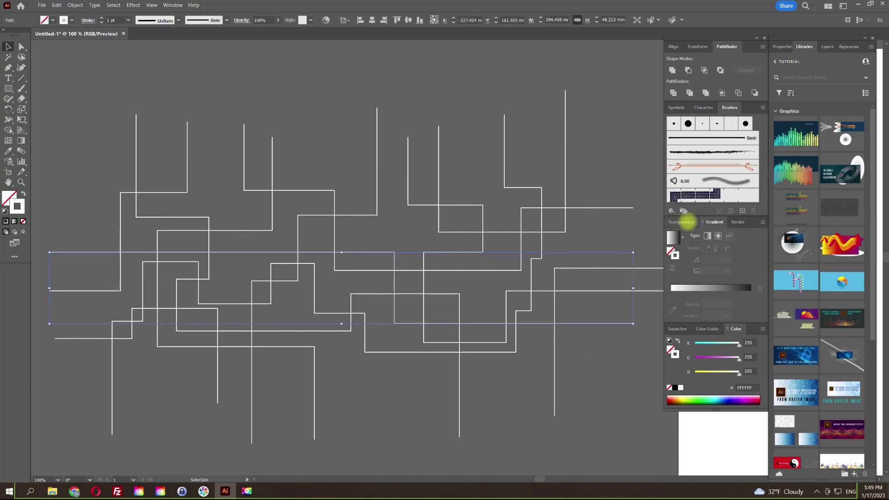
click(737, 222)
key(ctrl+a)
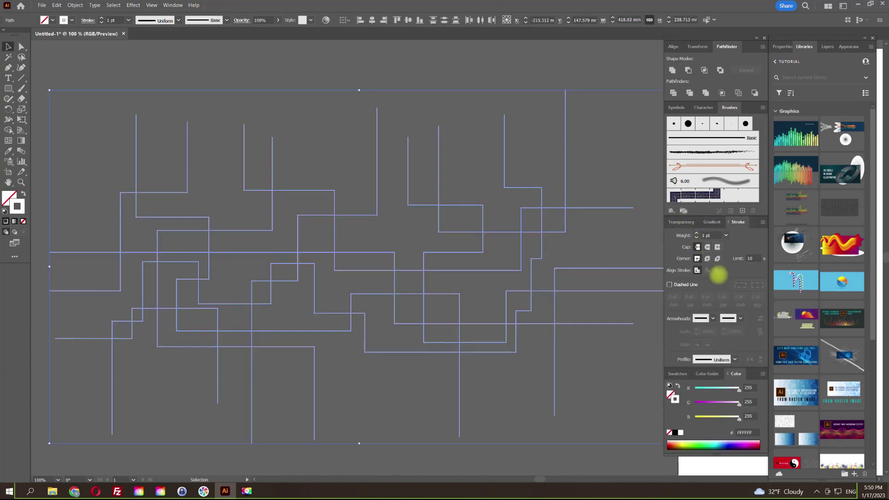
click(399, 266)
click(696, 233)
click(387, 233)
click(312, 317)
click(696, 238)
click(365, 186)
Step: Thicken another stepped line to 2 pt, then review more lines across the artwork
click(461, 179)
click(460, 265)
click(696, 233)
click(576, 164)
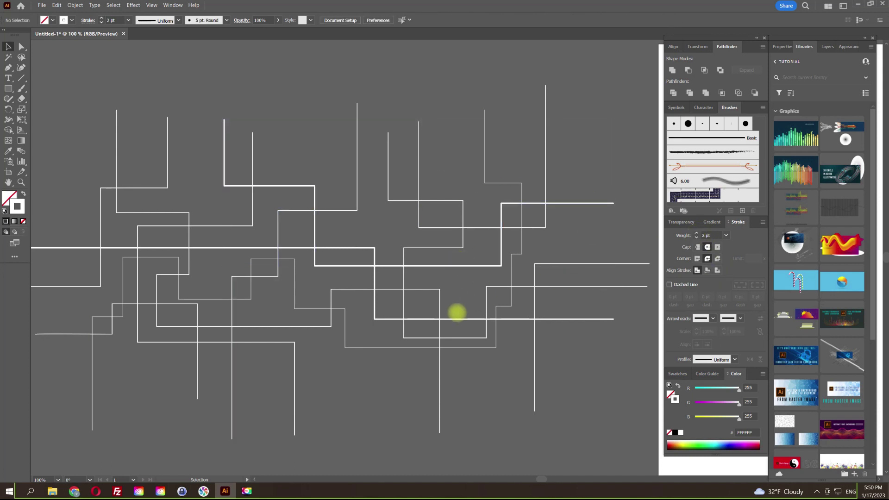
click(252, 222)
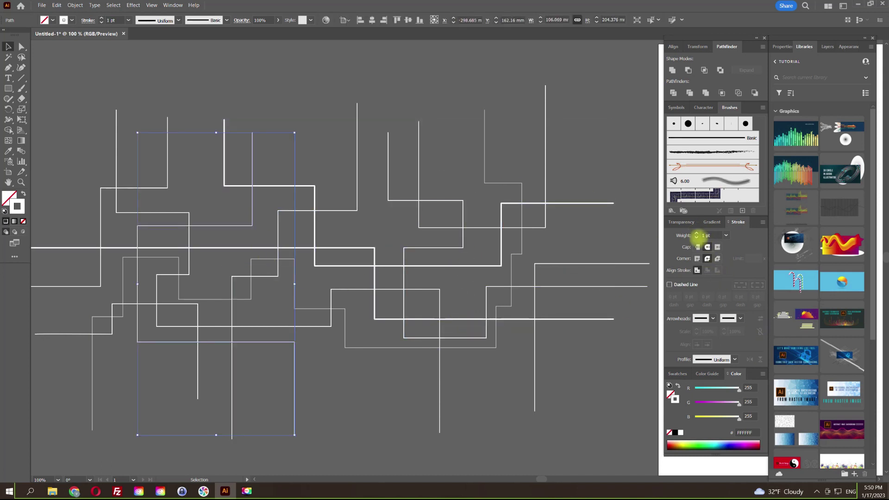
drag(341, 128, 358, 147)
click(185, 175)
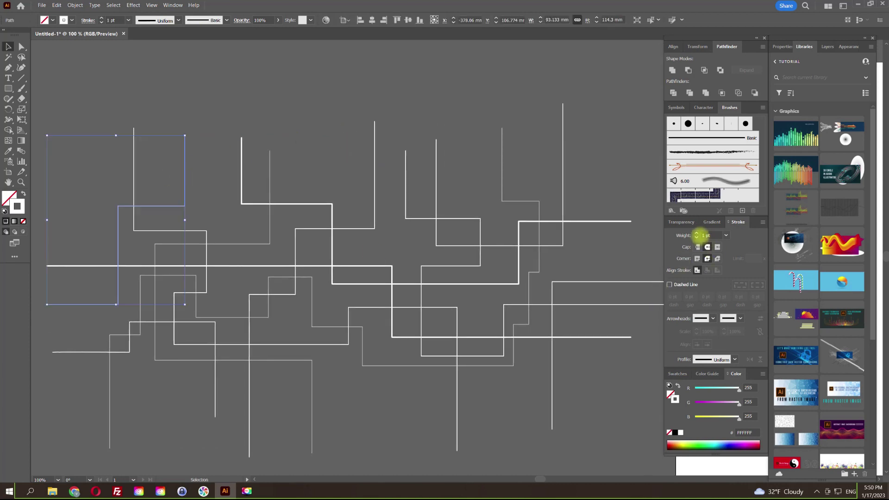
click(308, 140)
scroll(361, 219, down, 2)
drag(392, 219, 420, 242)
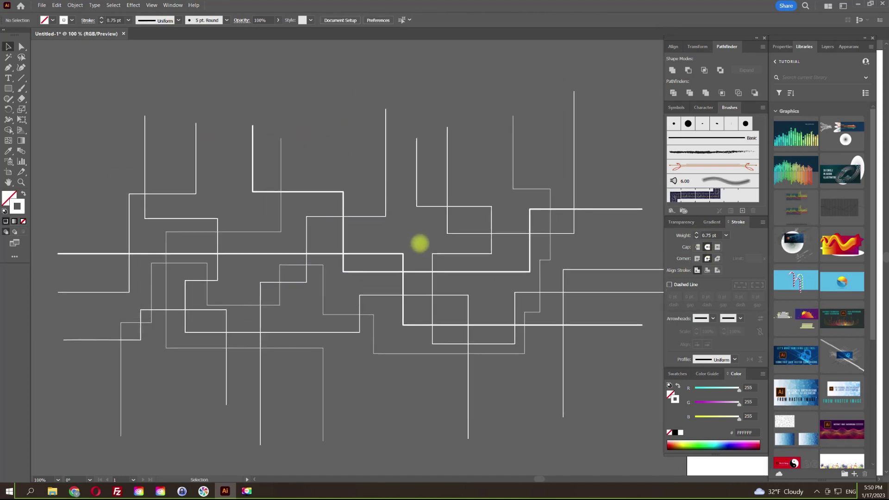
scroll(391, 210, down, 2)
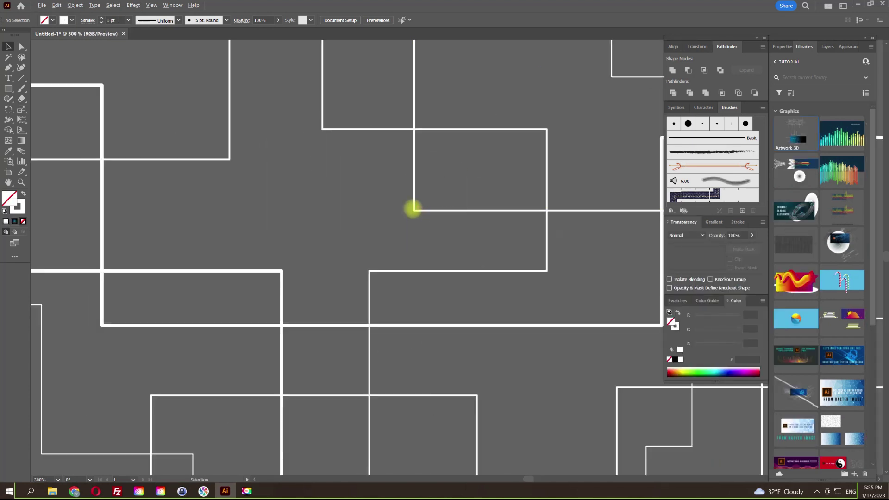
Step: Round every corner of all the circuit lines to 3.528 mm
click(416, 210)
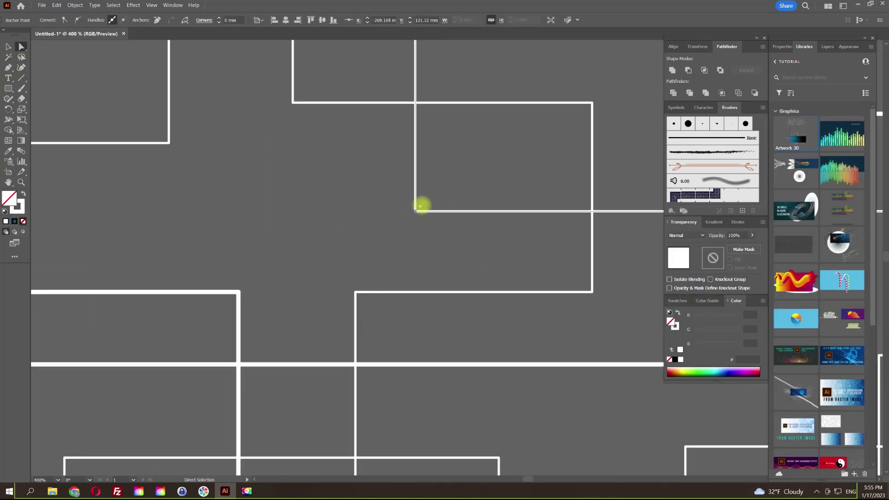
drag(421, 205, 452, 177)
scroll(438, 213, down, 4)
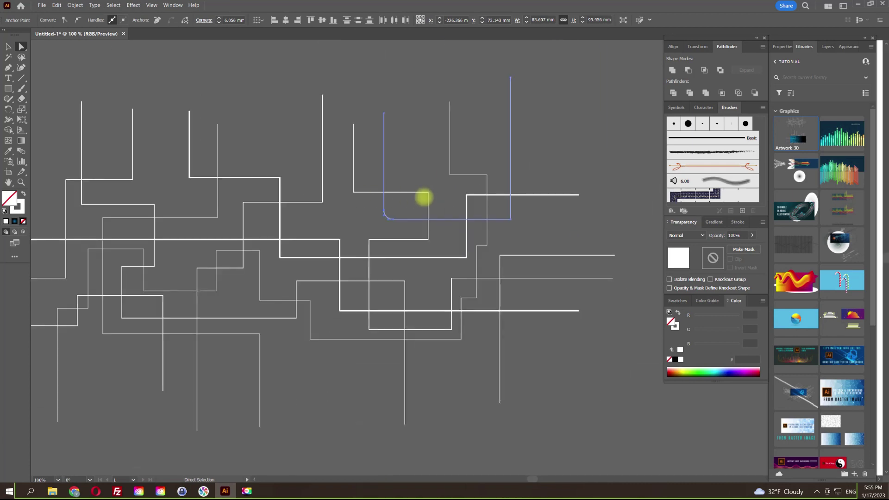
key(ctrl+a)
drag(358, 187, 371, 173)
scroll(327, 245, up, 2)
Step: Enlarge the corner curves on several individual lines, then clear the selection
click(327, 245)
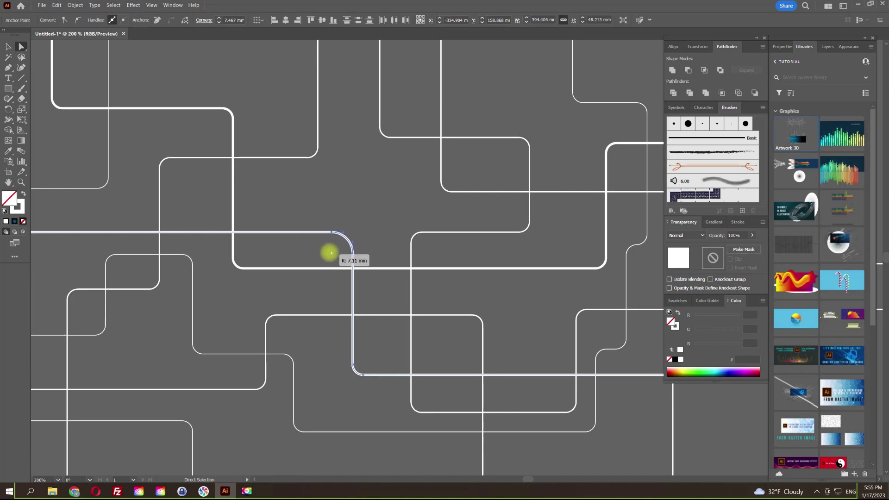
click(596, 257)
drag(584, 248, 579, 242)
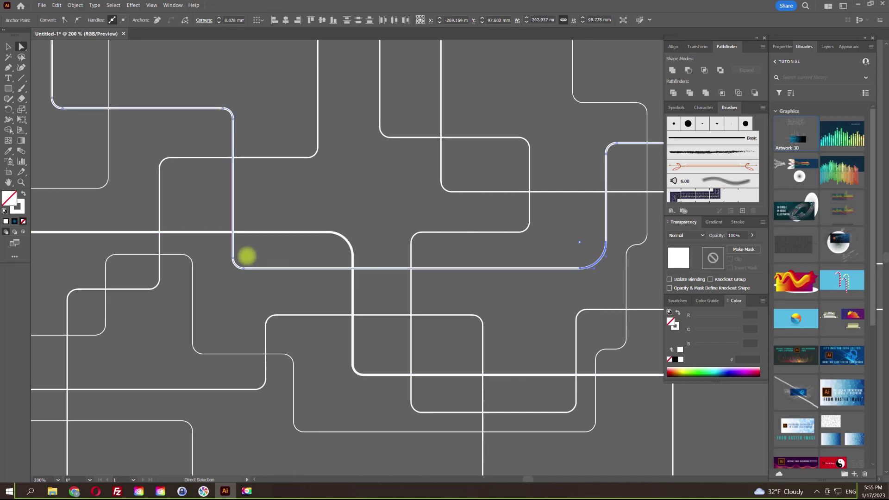
mouse_move(243, 258)
mouse_down()
mouse_move(480, 241)
mouse_move(384, 331)
mouse_up()
mouse_move(388, 175)
mouse_down()
mouse_move(396, 164)
mouse_move(457, 212)
mouse_move(392, 224)
mouse_move(324, 268)
mouse_move(417, 263)
mouse_up()
click(163, 292)
mouse_move(172, 284)
mouse_down()
mouse_move(199, 265)
mouse_move(385, 251)
mouse_move(424, 270)
mouse_move(518, 288)
mouse_move(417, 332)
mouse_up()
click(519, 288)
key(v)
click(204, 150)
Step: Draw a white-filled, no-stroke square to the left of the circuit lines
scroll(204, 151, down, 2)
click(23, 195)
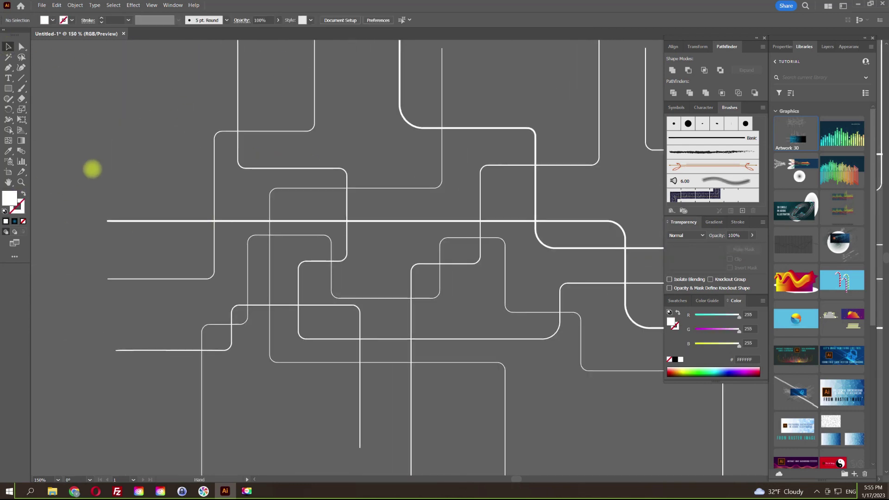
drag(68, 122, 123, 188)
drag(7, 88, 60, 87)
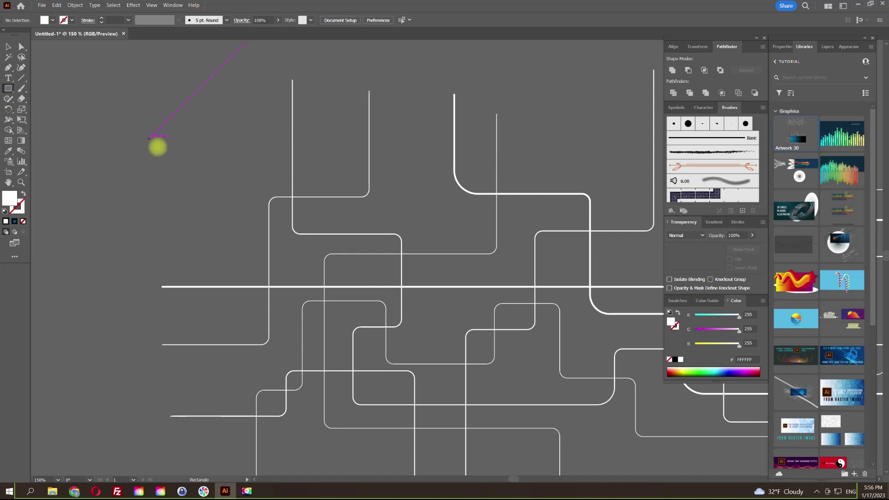
drag(148, 137, 212, 200)
Step: Round the square's corners using its corner widget
scroll(212, 145, up, 2)
key(a)
drag(88, 134, 100, 147)
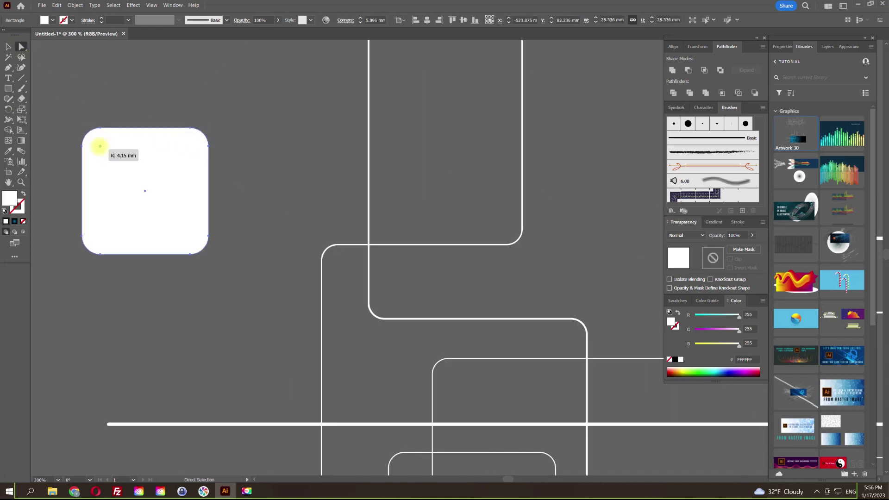
click(8, 47)
Step: Flatten the rounded square's transparency and scale it down
click(75, 6)
click(238, 152)
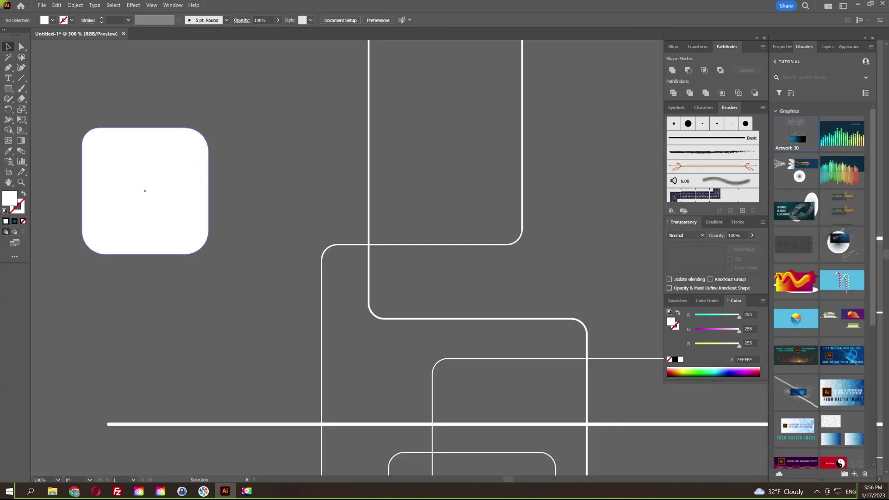
mouse_move(209, 128)
mouse_down()
mouse_move(203, 133)
mouse_move(222, 114)
mouse_up()
key(ctrl+z)
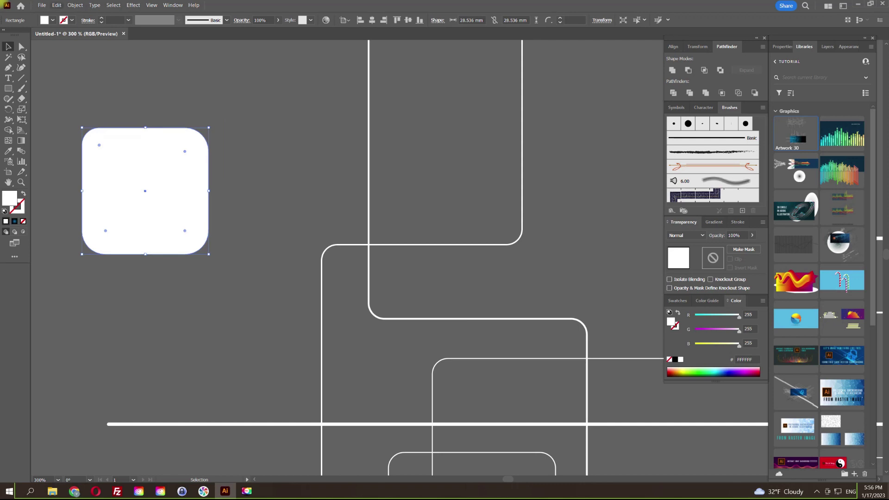
click(75, 5)
click(93, 162)
click(520, 356)
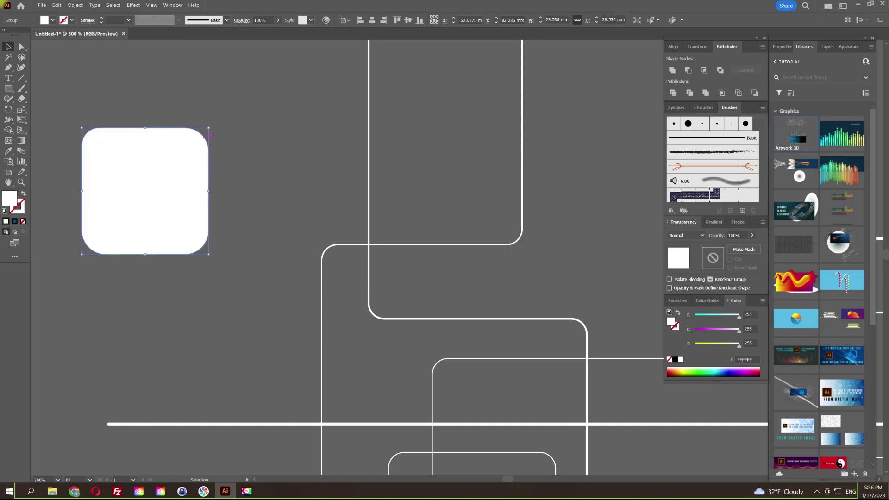
drag(209, 128, 182, 170)
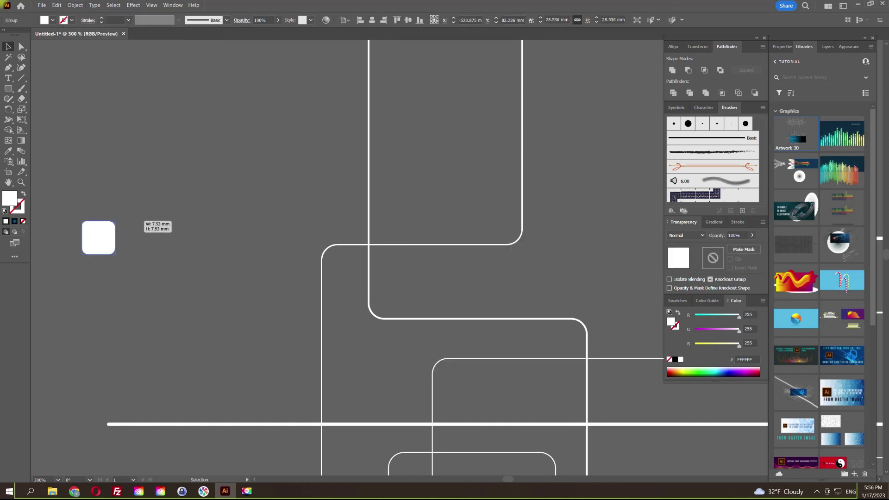
Step: Move the rounded square onto the circuit lines and place a copy to the right
key(ctrl+minus)
key(ctrl+minus)
key(ctrl+minus)
mouse_move(95, 155)
mouse_down()
mouse_move(294, 190)
mouse_move(272, 187)
mouse_move(253, 246)
mouse_up()
key(ctrl+plus)
key(ctrl+plus)
key(ctrl+plus)
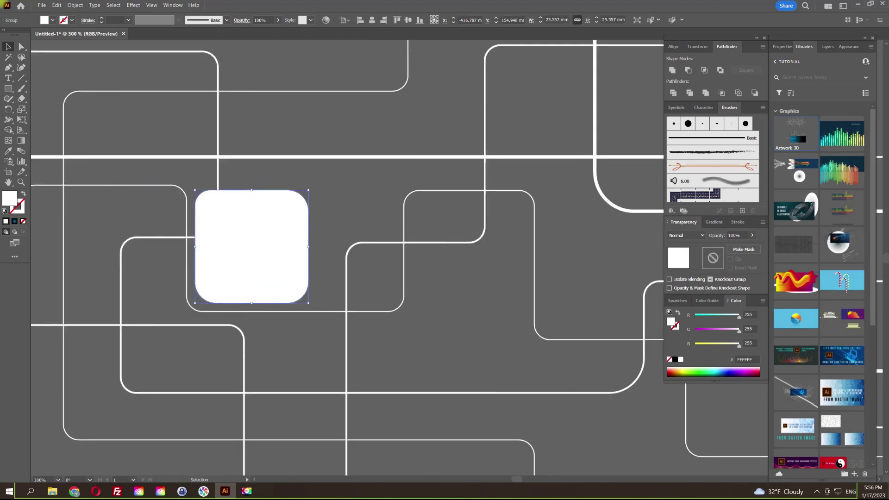
key(ctrl+minus)
mouse_move(253, 246)
mouse_down()
mouse_move(378, 137)
mouse_move(531, 203)
mouse_move(489, 260)
mouse_move(562, 168)
mouse_up()
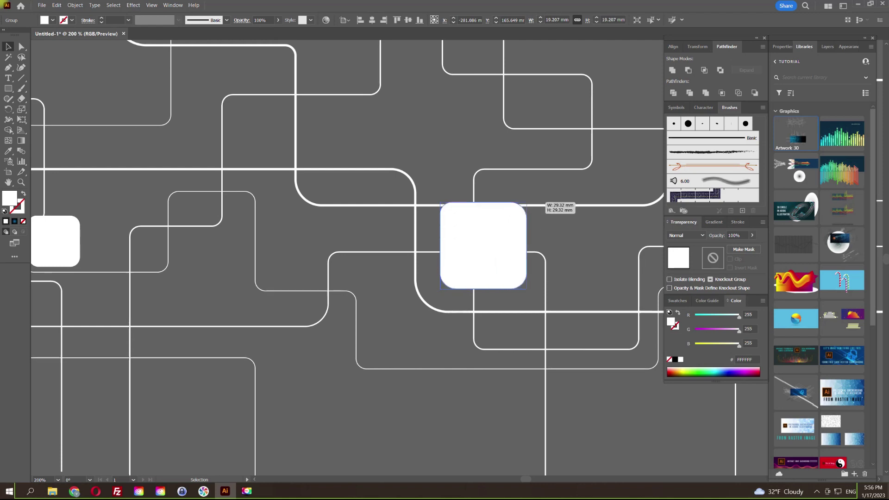
Step: Place another copy up-right and shrink it to fit a line end
key(ctrl+minus)
key(ctrl+minus)
key(ctrl+plus)
alt+drag(279, 285, 432, 159)
key(ctrl+plus)
key(ctrl+plus)
key(ctrl+plus)
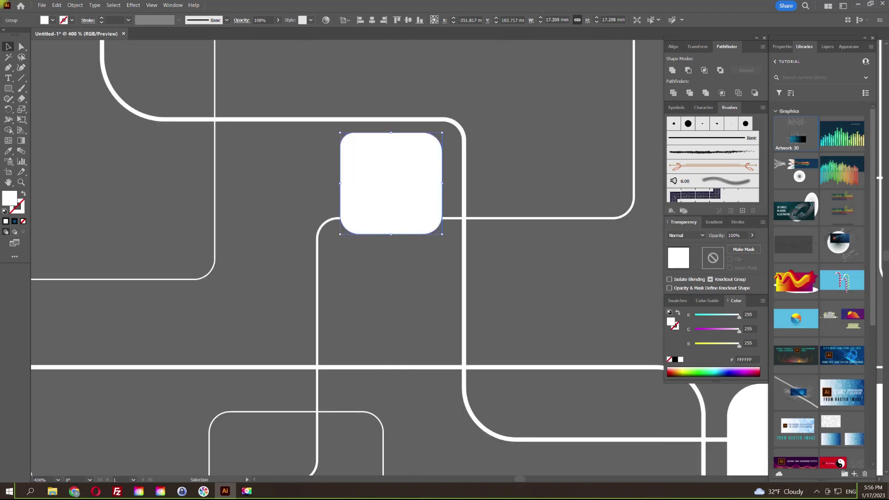
drag(340, 234, 379, 204)
key(ctrl+shift+a)
Step: Move a small square beside the large one and nudge it onto the line end
key(ctrl+minus)
key(ctrl+minus)
key(ctrl+minus)
key(ctrl+minus)
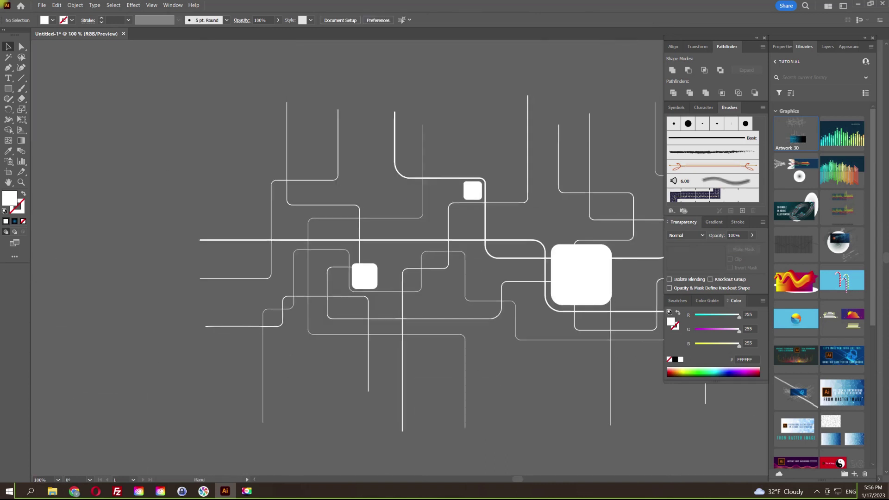
mouse_move(463, 231)
mouse_down()
mouse_move(394, 235)
mouse_move(282, 264)
mouse_up()
mouse_move(183, 308)
mouse_down()
mouse_move(508, 246)
mouse_move(500, 237)
mouse_move(505, 245)
mouse_up()
key(ctrl+plus)
key(ctrl+plus)
key(ctrl+plus)
key(ctrl+plus)
drag(551, 313, 549, 313)
key(ctrl+minus)
key(ctrl+minus)
key(ctrl+minus)
key(ctrl+minus)
Step: Duplicate the small square to the right and shrink the copy slightly
scroll(347, 257, up, 1)
scroll(347, 257, right, 2)
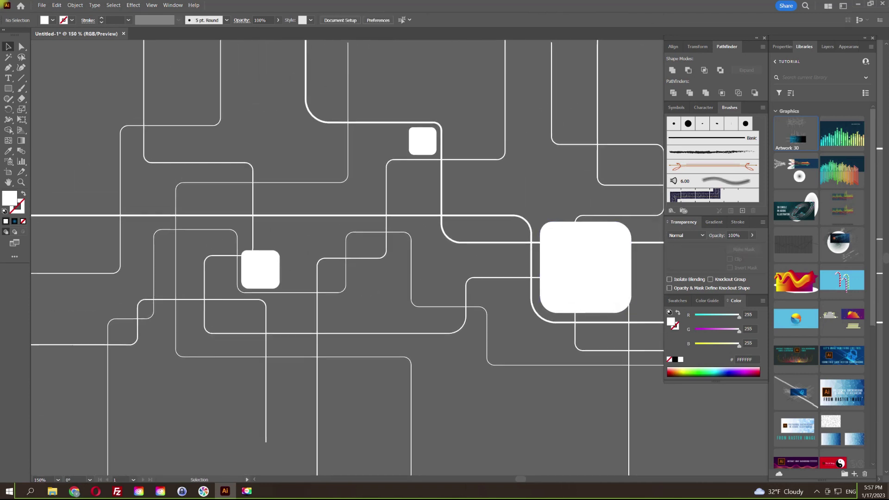
drag(260, 269, 388, 254)
key(ctrl+plus)
key(ctrl+plus)
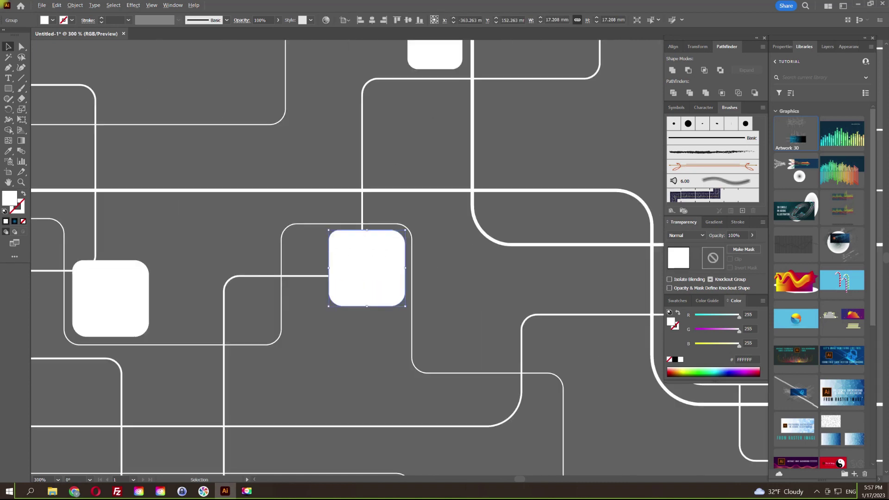
key(ctrl+plus)
drag(303, 321, 309, 315)
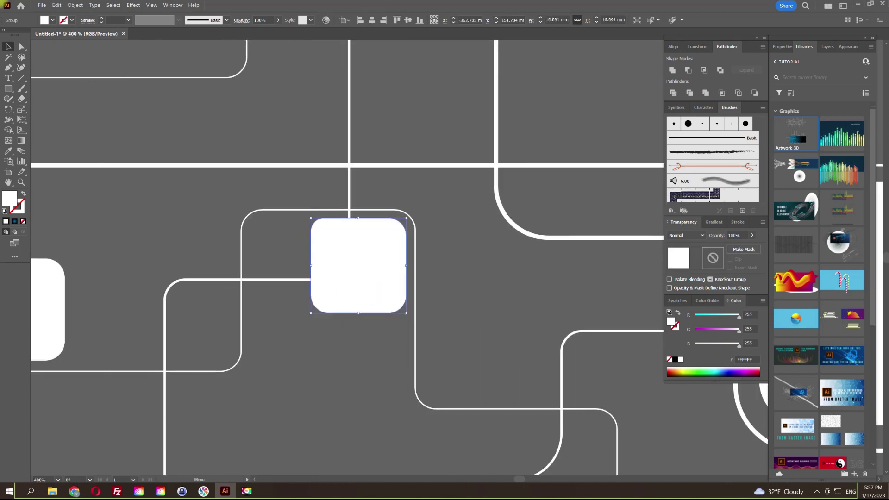
key(ctrl+minus)
key(ctrl+minus)
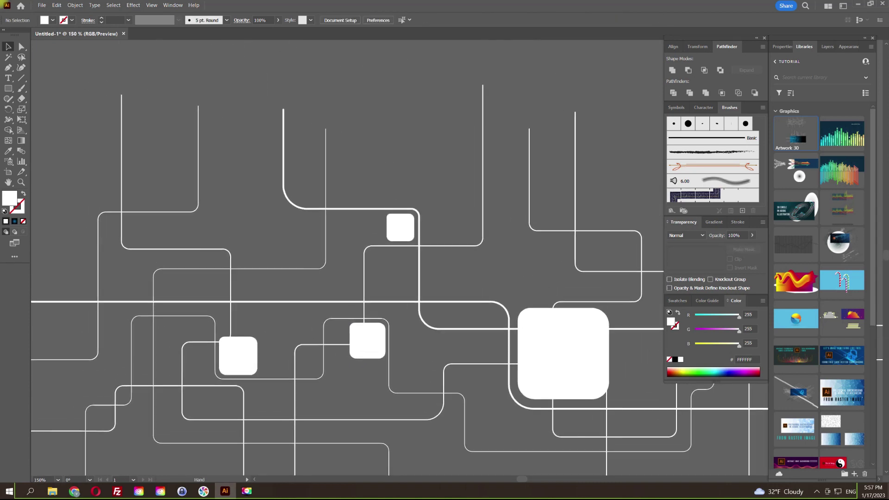
Step: Copy the large square up-left and copy a small square to the right
drag(572, 356, 347, 158)
key(ctrl+minus)
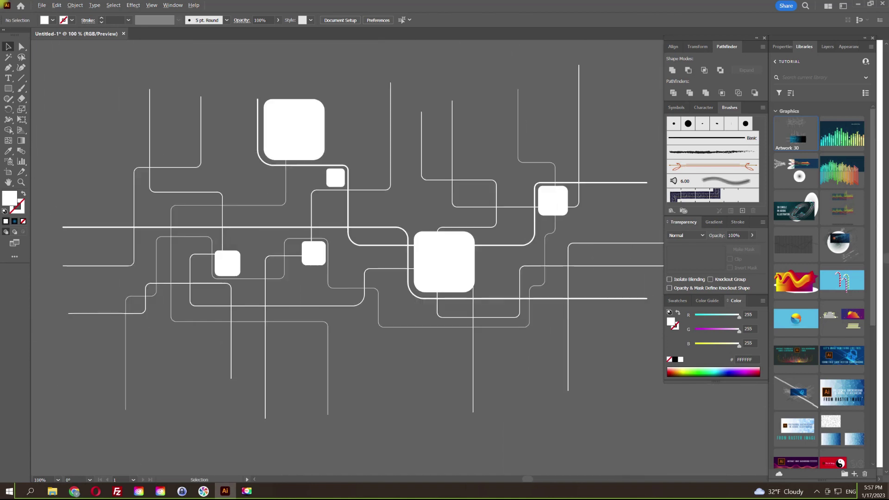
key(ctrl+equal)
key(ctrl+equal)
drag(219, 221, 422, 203)
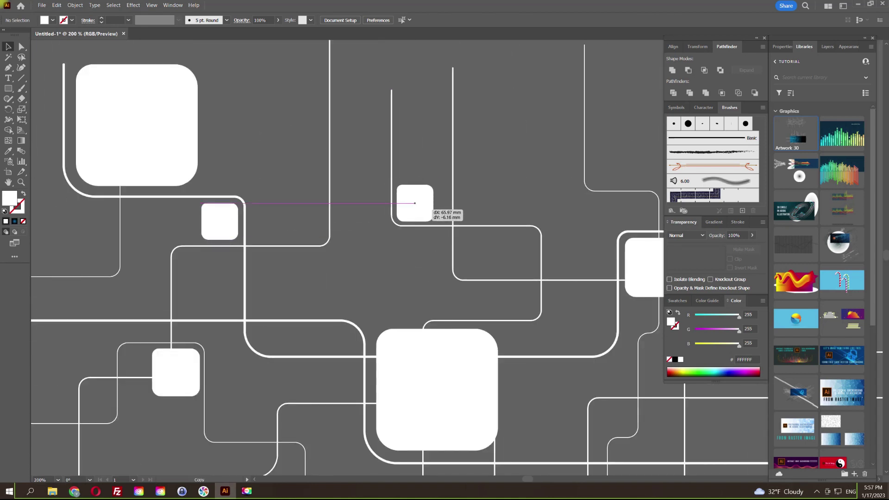
key(ctrl+minus)
key(ctrl+minus)
Step: Place another large-square copy leftward, shrink it, and align it with the path
mouse_move(610, 217)
mouse_down()
mouse_move(375, 267)
mouse_move(276, 235)
mouse_move(300, 203)
mouse_up()
key(ctrl+equal)
key(ctrl+equal)
drag(218, 139, 276, 197)
key(ctrl+equal)
drag(345, 241, 341, 239)
key(ctrl+minus)
key(ctrl+minus)
key(ctrl+minus)
key(ctrl+minus)
Step: Select the rounded-square group and zoom in on the squares
key(ctrl+a)
click(459, 211)
right_click(445, 247)
key(Escape)
key(ctrl+equal)
key(ctrl+equal)
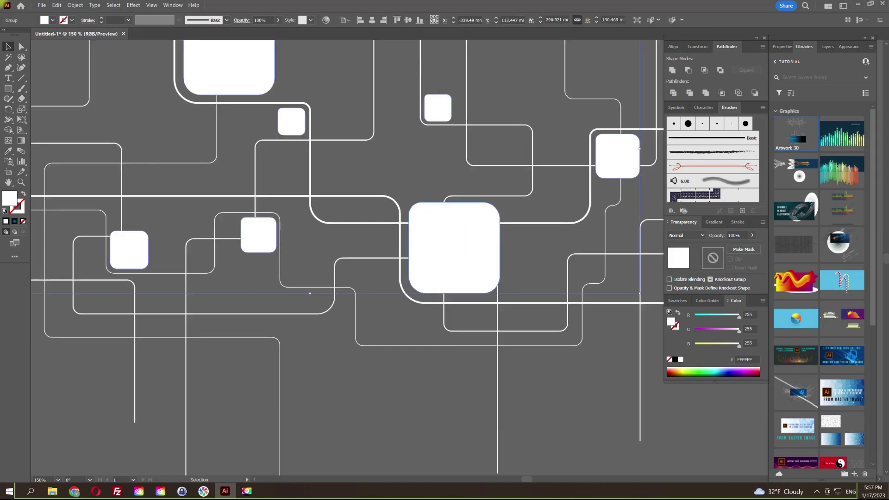
click(75, 5)
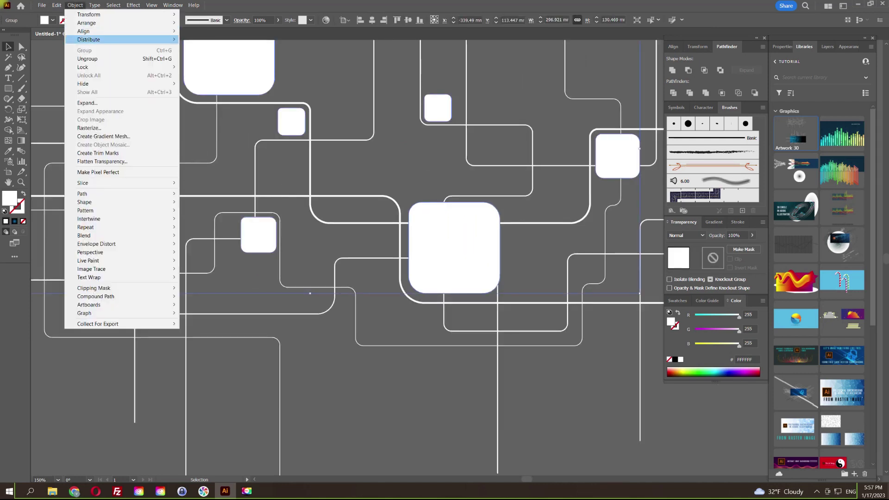
click(74, 39)
click(56, 5)
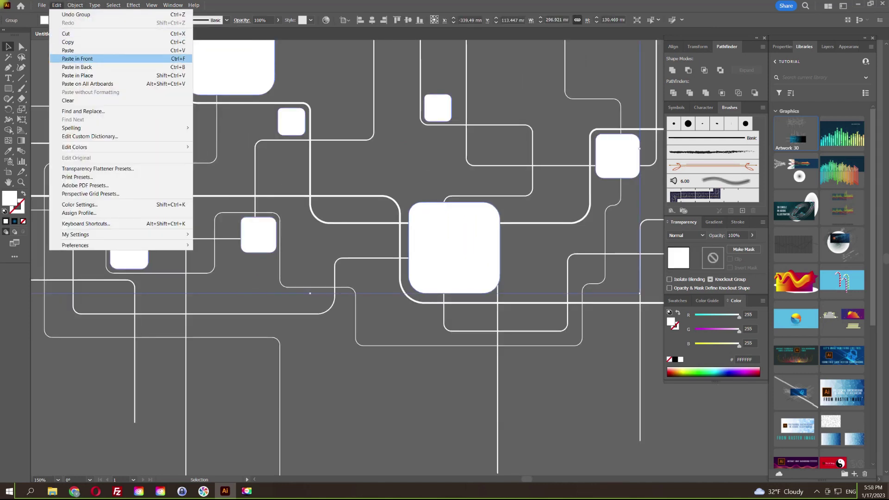
click(74, 58)
key(ctrl+z)
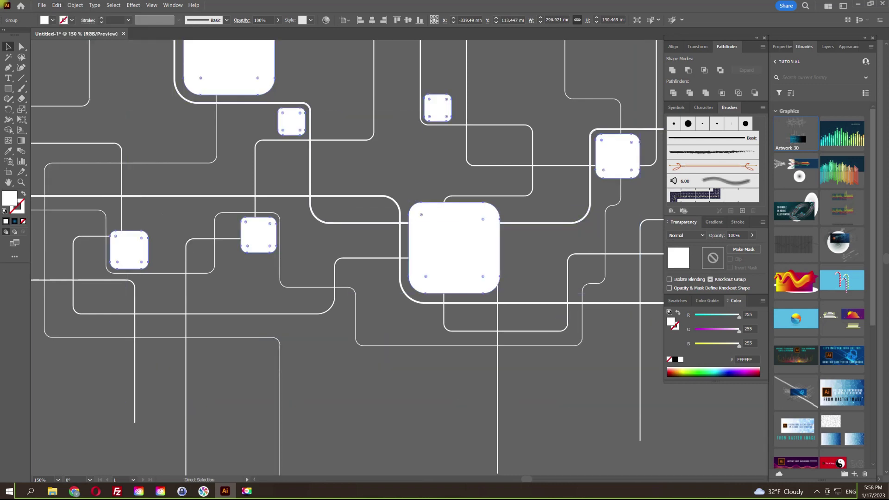
key(shift+x)
key(ctrl+equal)
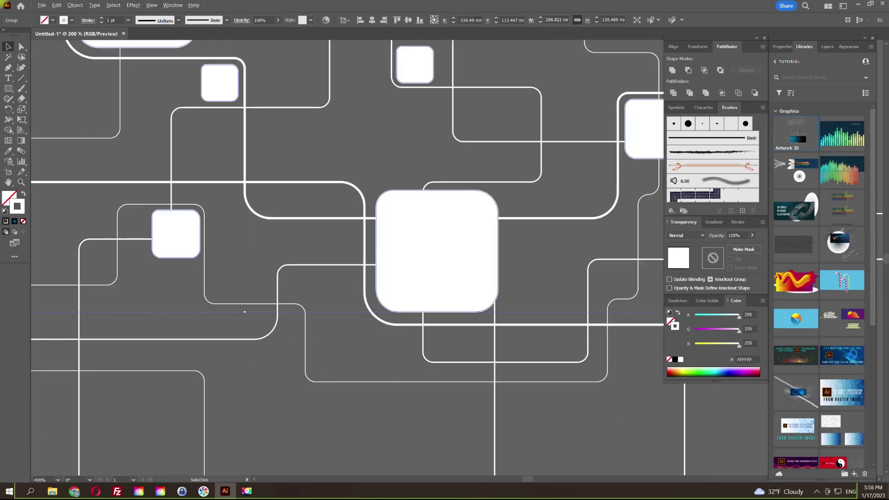
key(shift+x)
click(685, 235)
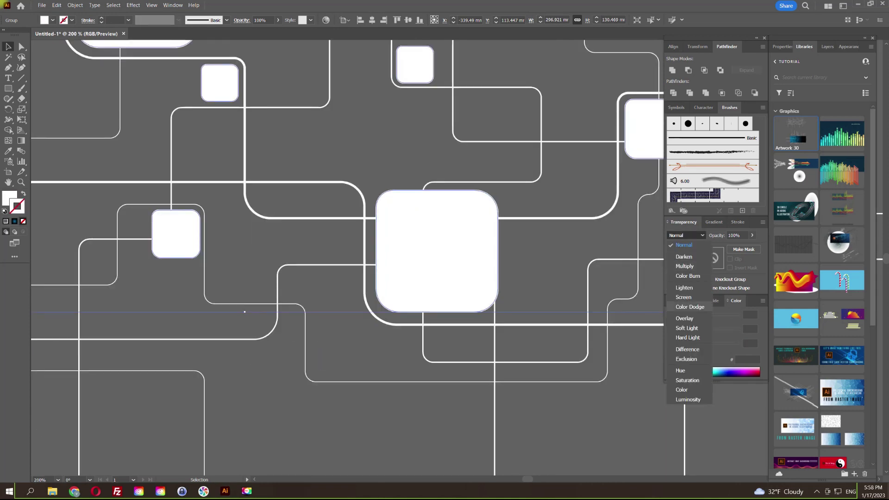
key(Escape)
key(ctrl+shift+a)
key(ctrl+minus)
key(ctrl+minus)
key(ctrl+minus)
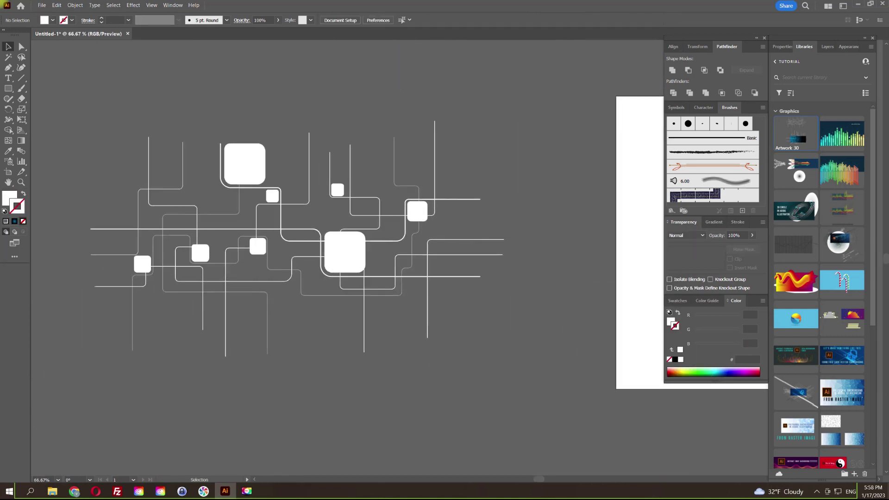
click(8, 88)
Step: Draw a large rectangle over the artwork, keeping a plain black outline
drag(107, 166, 506, 324)
key(v)
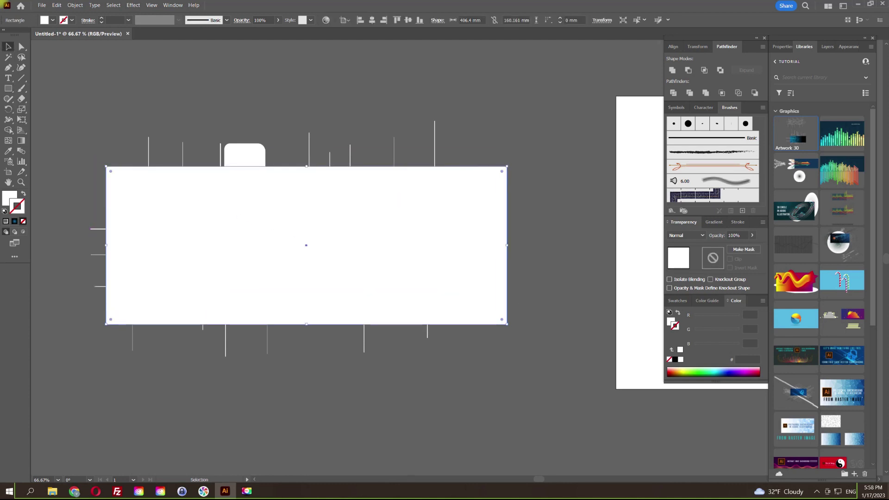
click(714, 221)
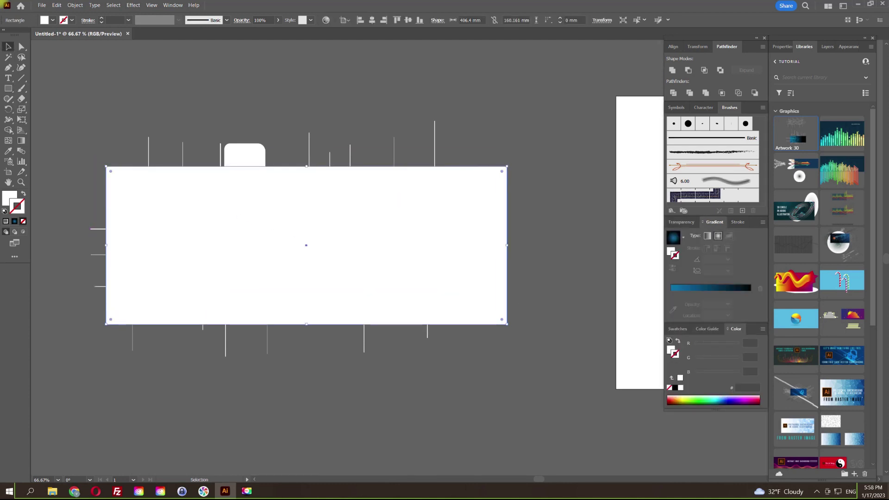
key(period)
key(slash)
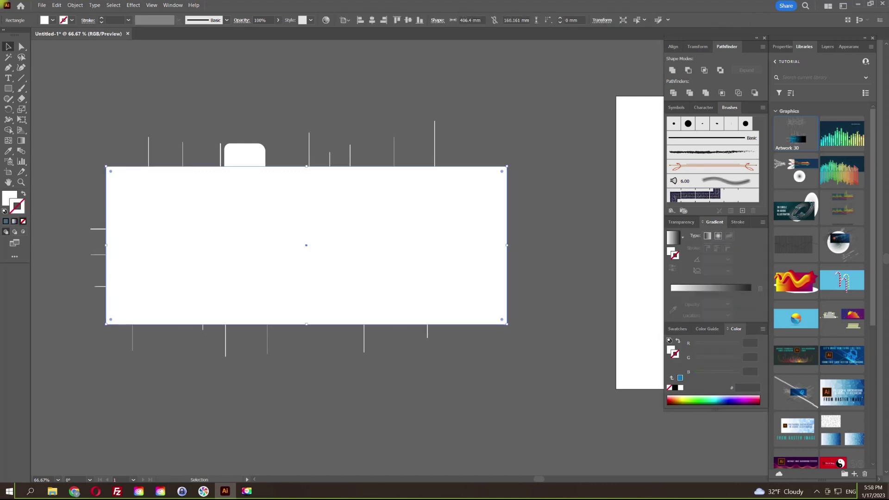
key(ctrl+3)
key(ctrl+alt+3)
key(d)
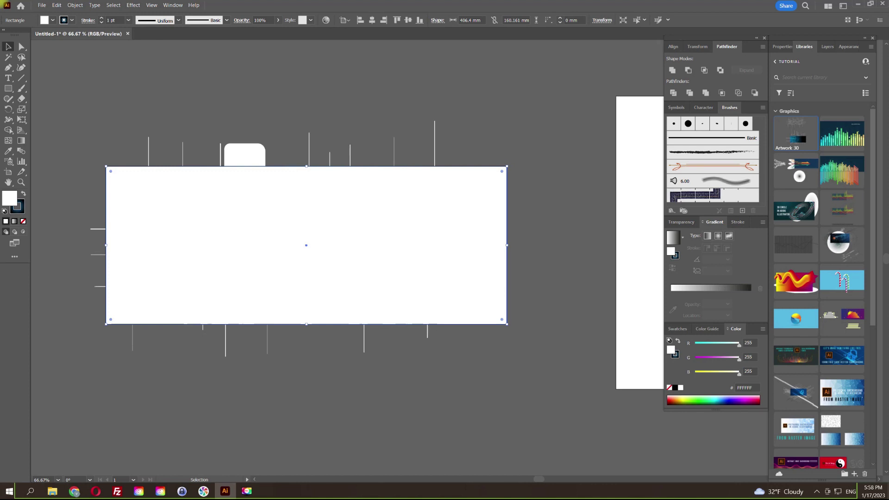
Step: Fill the rectangle with a blue-to-black left-to-right gradient and send it behind the lines
key(period)
key(g)
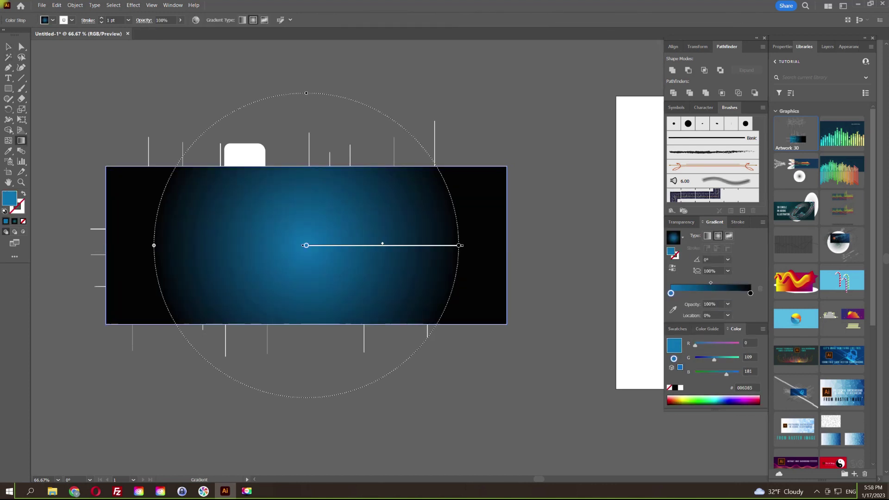
drag(63, 242, 402, 241)
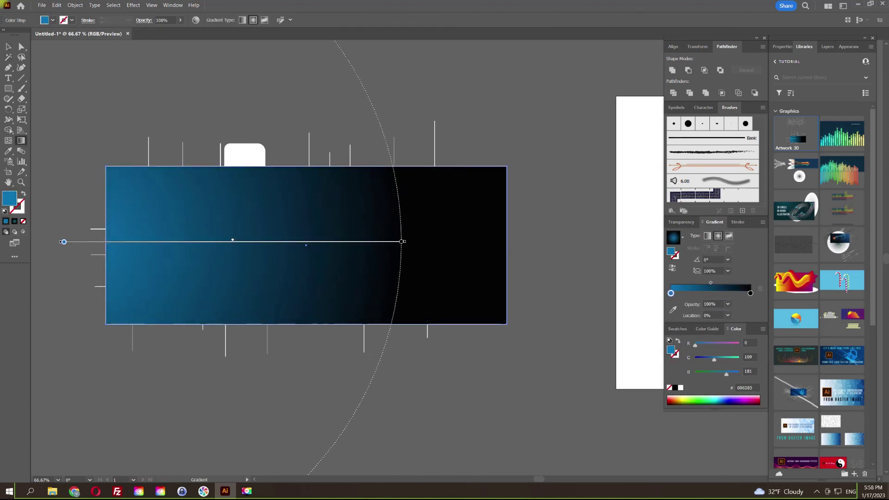
key(v)
drag(305, 245, 380, 257)
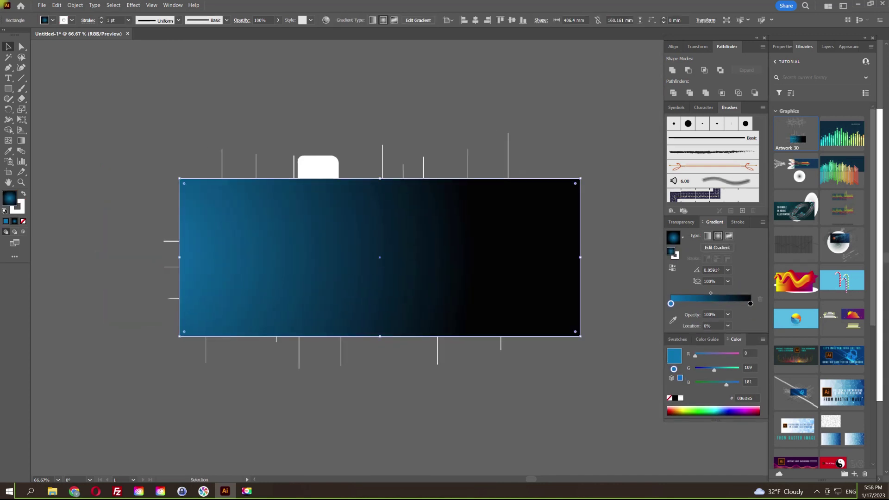
key(ctrl+shift+bracketleft)
Step: Set the gradient panel's stroke to None
key(x)
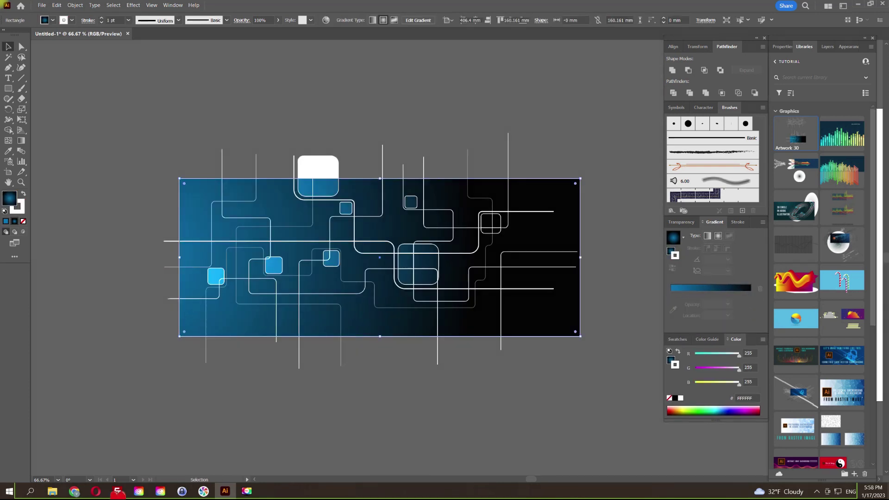
key(slash)
key(x)
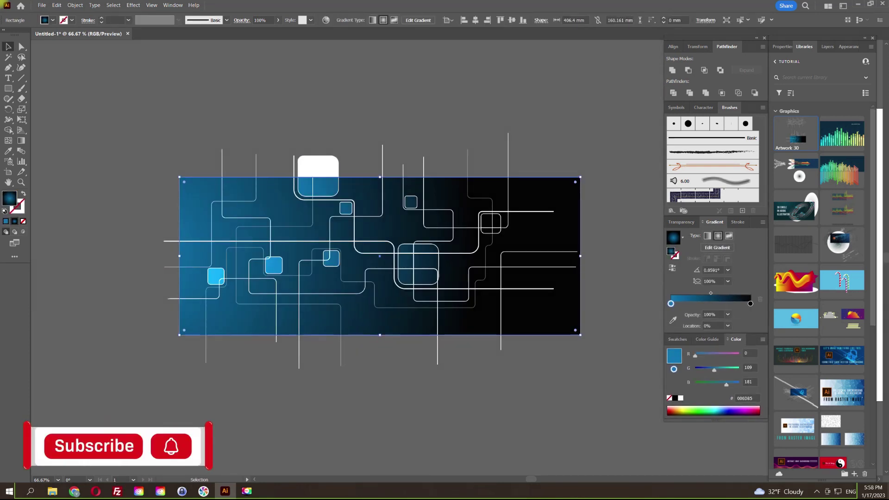
scroll(358, 191, up, 5)
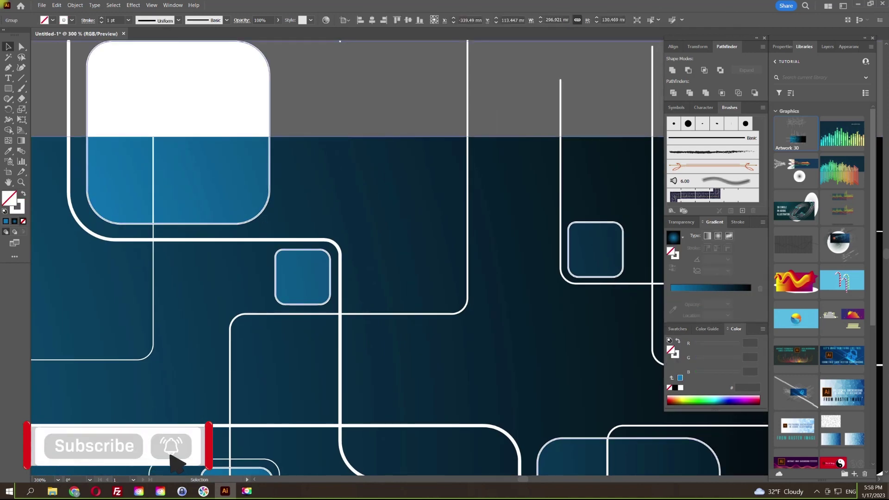
scroll(463, 277, up, 3)
scroll(463, 278, down, 5)
scroll(463, 278, down, 2)
Step: Show the Stroke panel, select the rounded-square group and browse the Object menu
key(ctrl+F10)
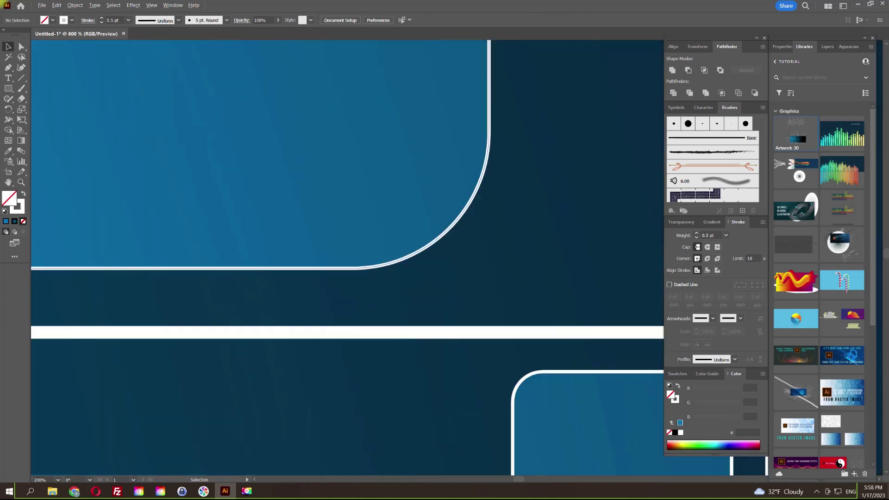
scroll(469, 203, up, 5)
click(469, 203)
click(75, 5)
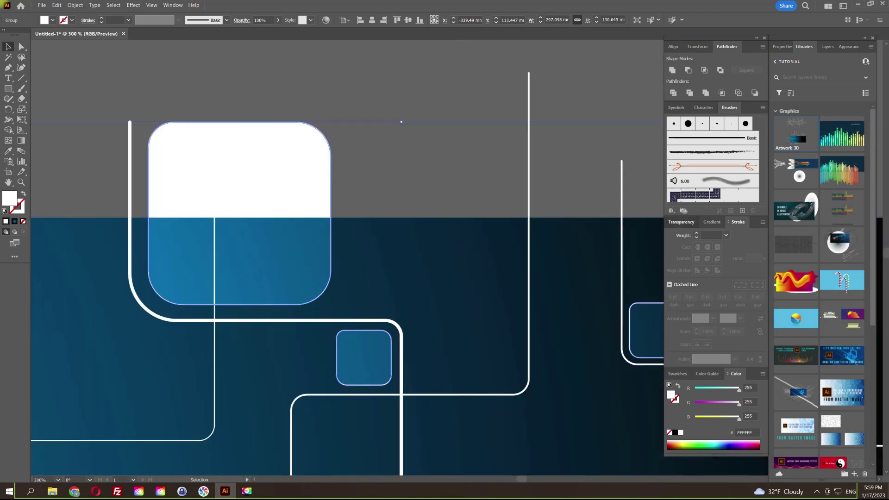
key(ctrl+shift+a)
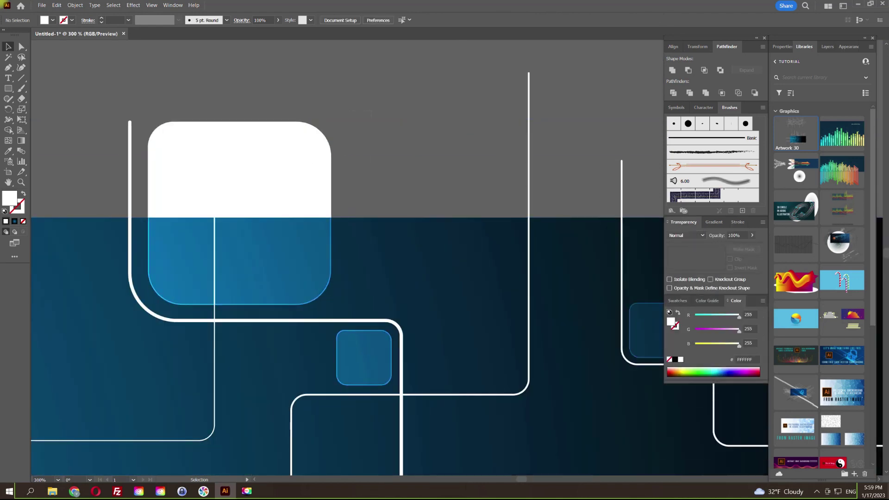
Step: Show the Stroke panel and give the long lower circuit line a 3 pt weight
key(alt+e)
key(Return)
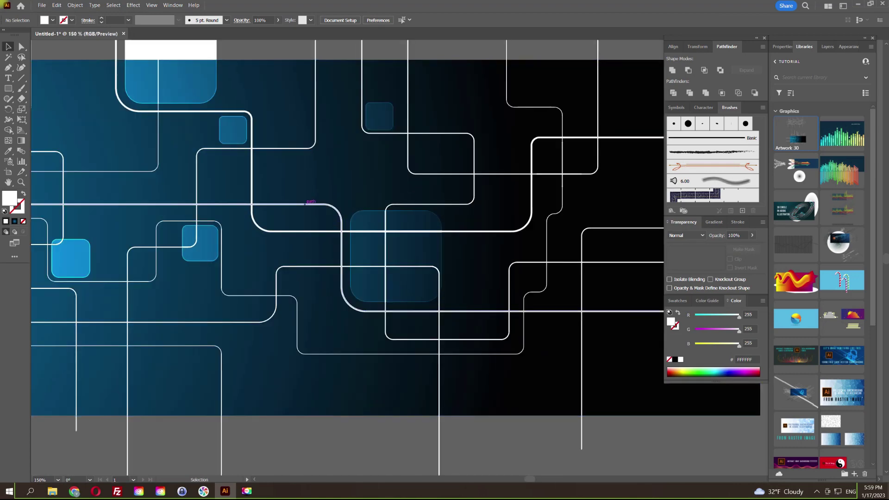
key(ctrl+a)
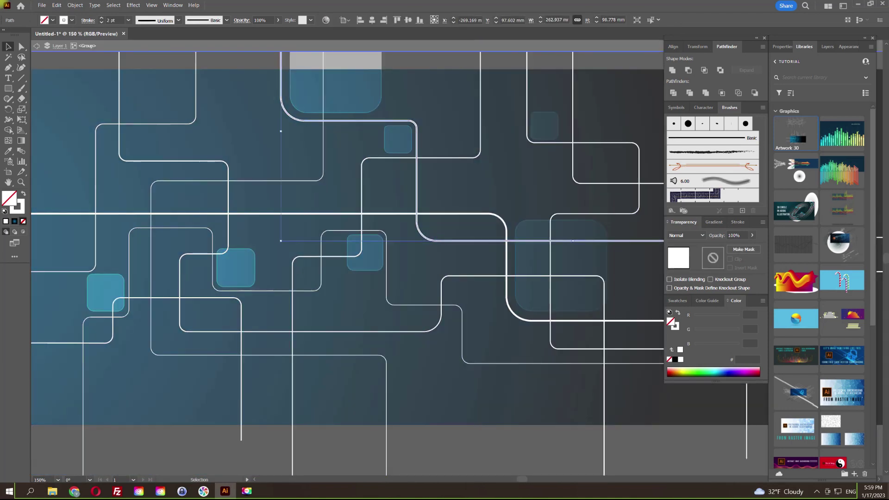
key(ctrl+F10)
click(352, 214)
Step: Deselect, view the whole artwork, and reselect all the circuit lines
key(ctrl+shift+a)
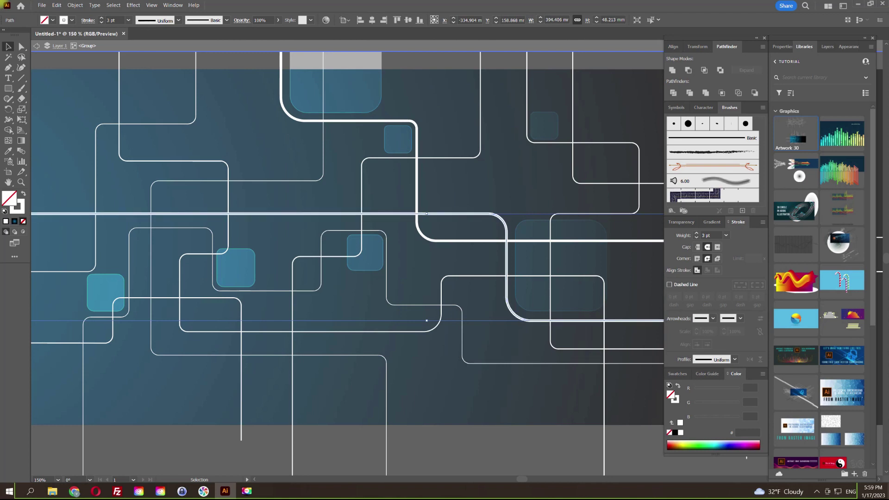
key(ctrl+minus)
key(ctrl+minus)
key(ctrl+plus)
key(ctrl+plus)
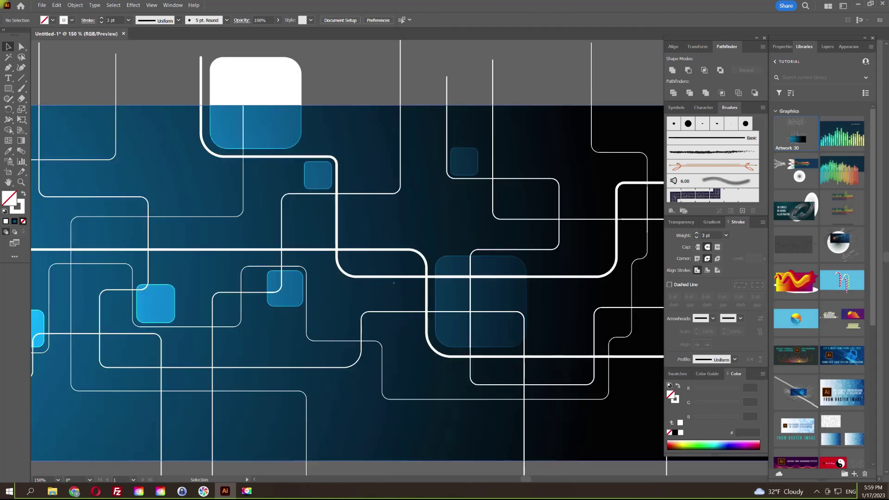
key(ctrl+a)
click(75, 5)
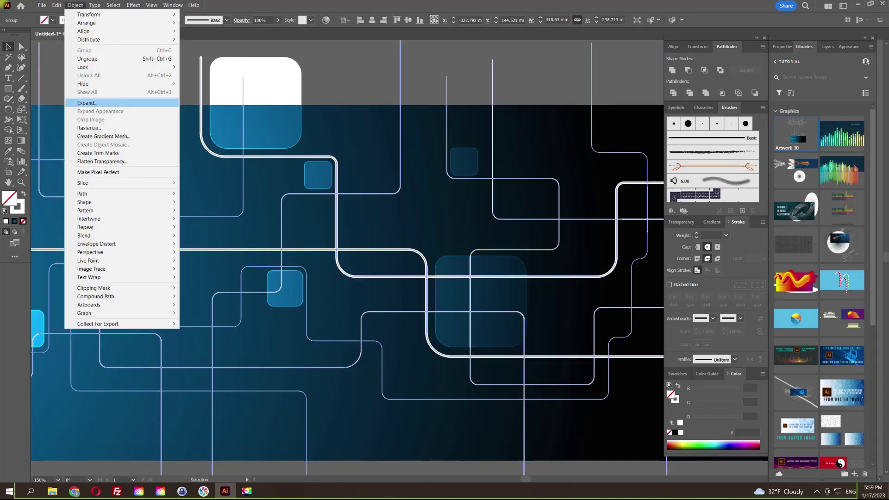
Step: Expand the circuit-line strokes into filled shapes and reselect the line artwork
click(87, 103)
click(420, 293)
click(681, 221)
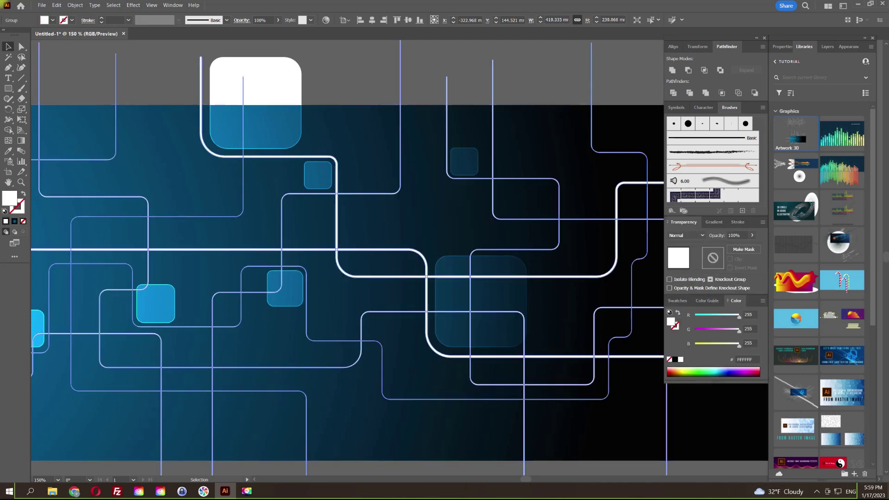
key(ctrl+shift+a)
key(ctrl+a)
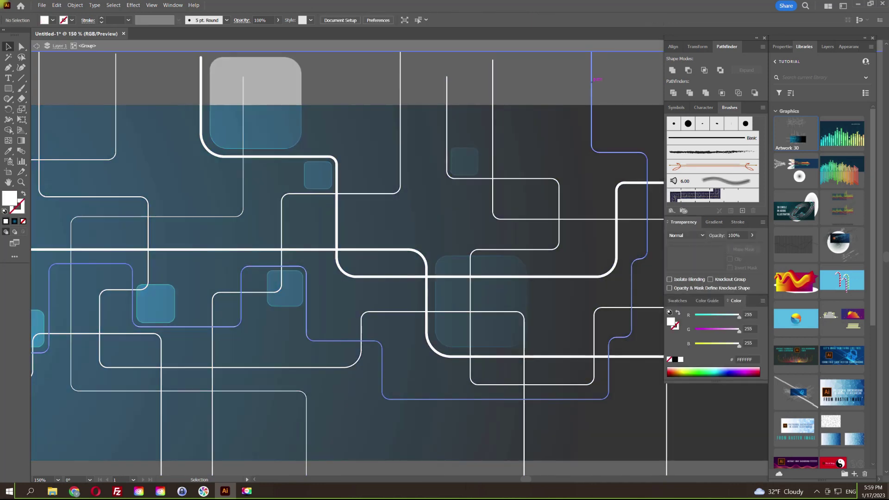
Step: Set the circuit lines' blend mode to Overlay and preview the glow
click(685, 235)
click(684, 318)
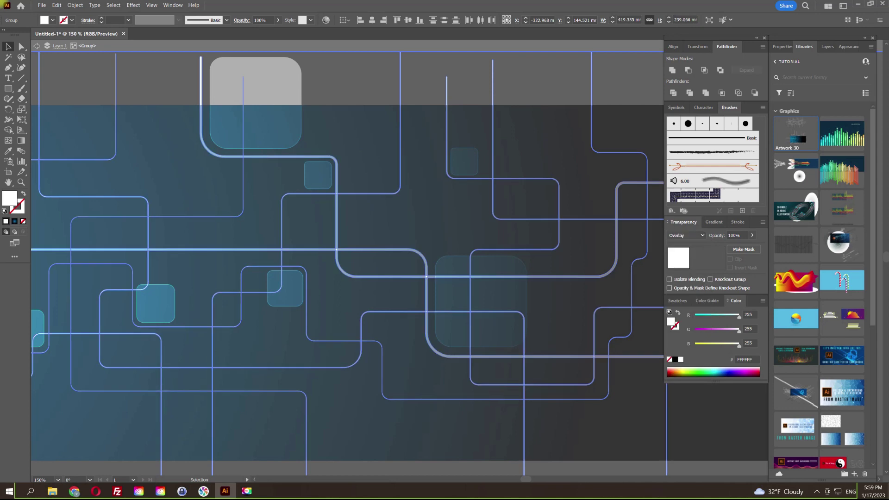
key(ctrl+shift+a)
key(ctrl+plus)
scroll(297, 277, down, 1)
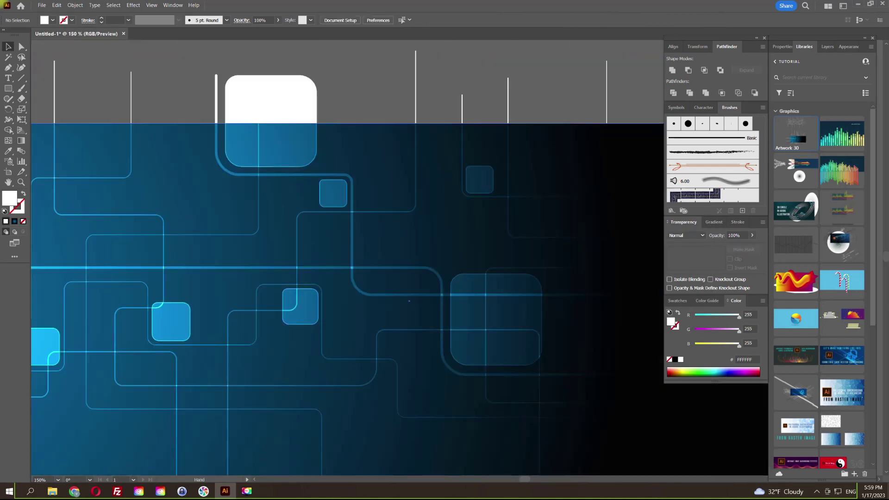
scroll(297, 278, down, 2)
scroll(297, 278, up, 2)
scroll(297, 278, down, 2)
scroll(297, 278, down, 1)
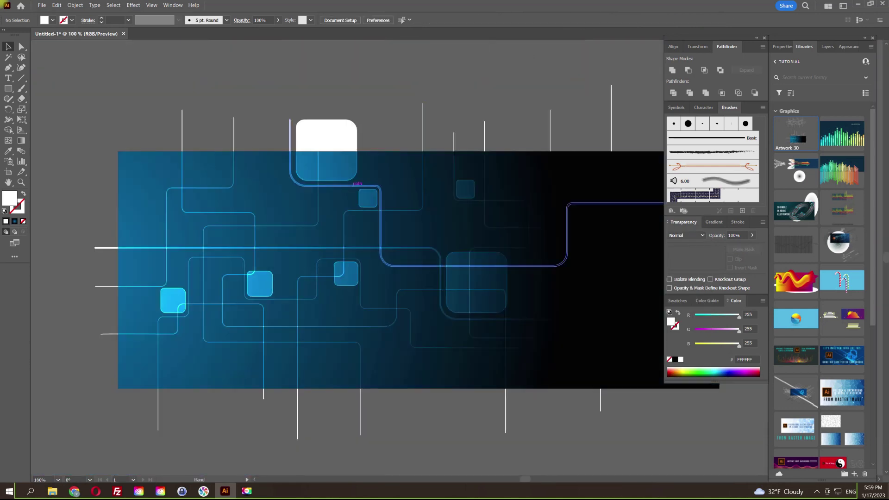
Step: Select all the artwork except the gradient panel
click(297, 278)
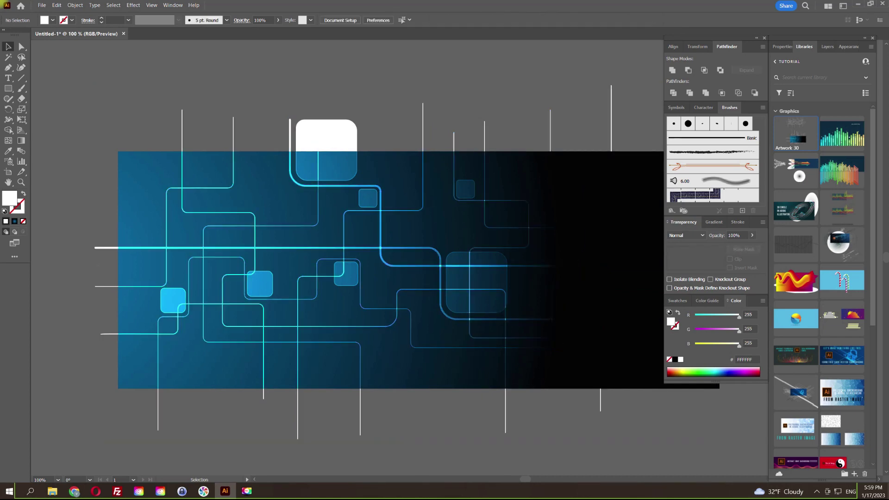
scroll(350, 135, down, 2)
key(ctrl+a)
shift+click(481, 250)
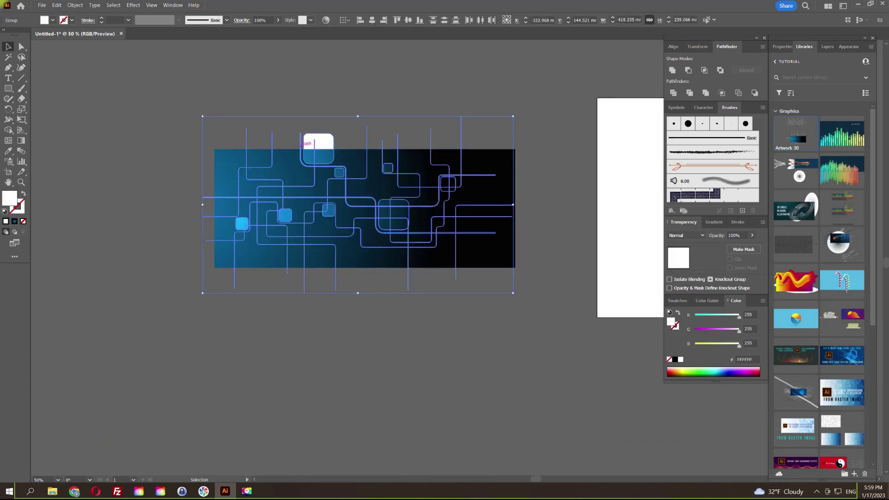
Step: Group the circuit lines and distort them into perspective with the left side taller
click(75, 5)
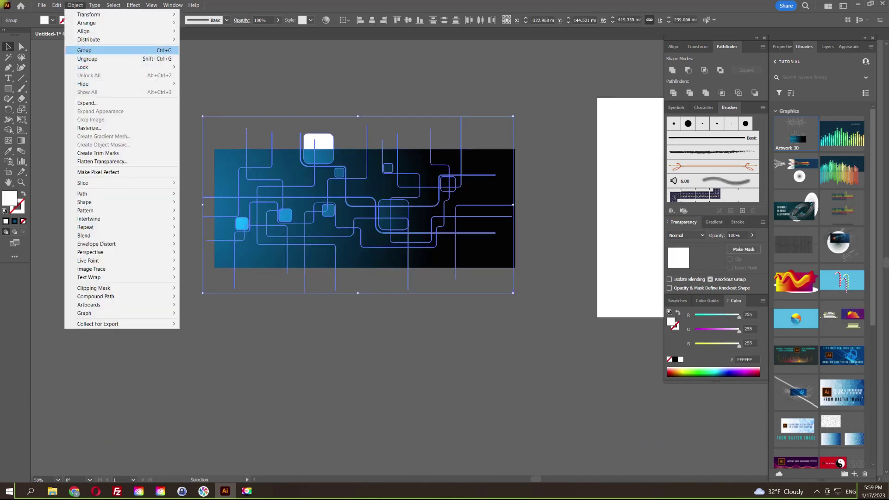
click(102, 50)
key(e)
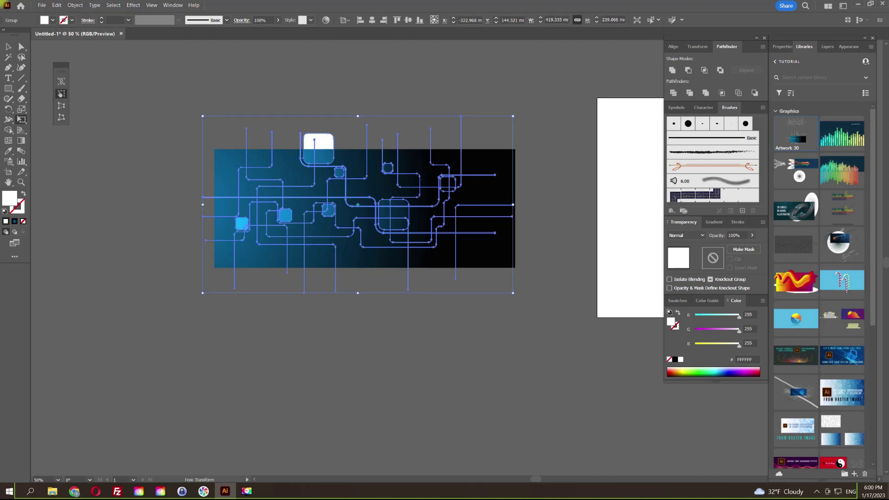
drag(203, 293, 203, 411)
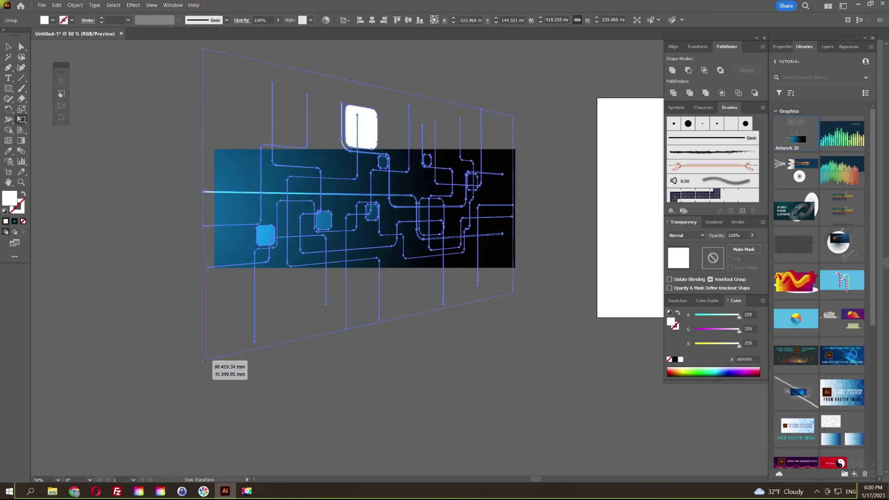
drag(202, 411, 202, 393)
key(v)
Step: Shift the gradient panel, narrow it to about 361 mm, and tweak its gradient midpoint
drag(281, 177, 340, 183)
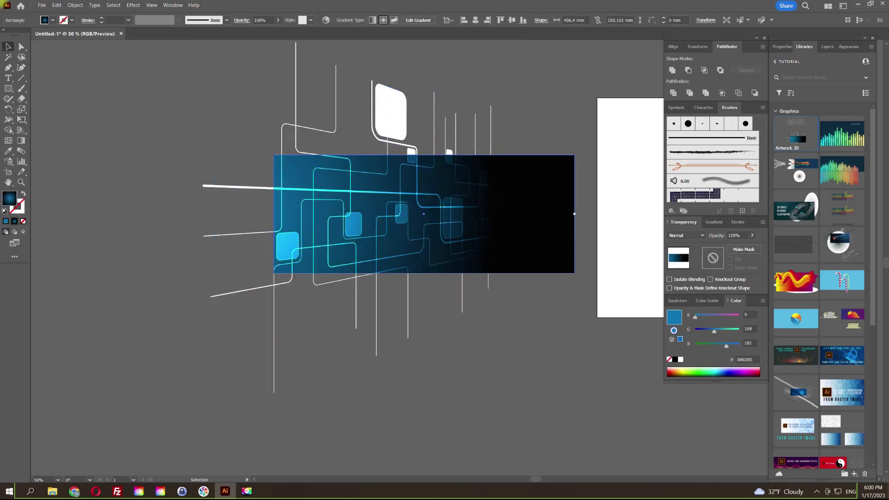
drag(574, 213, 541, 213)
click(713, 222)
drag(711, 293, 712, 293)
click(671, 303)
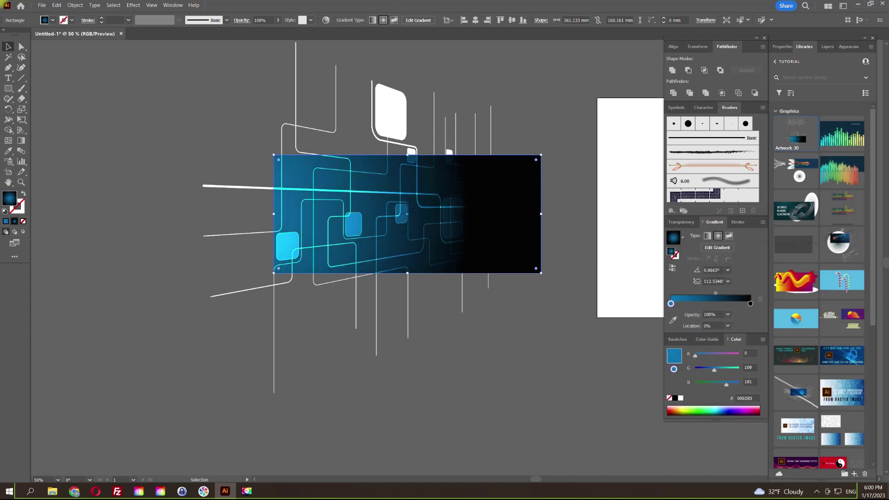
Step: Enter the circuit-line group to edit its parts
click(356, 230)
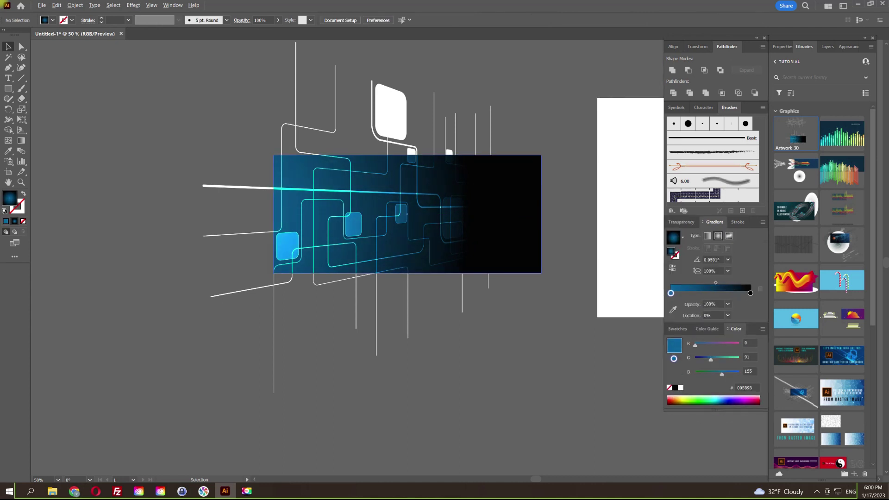
scroll(356, 230, up, 5)
double_click(356, 230)
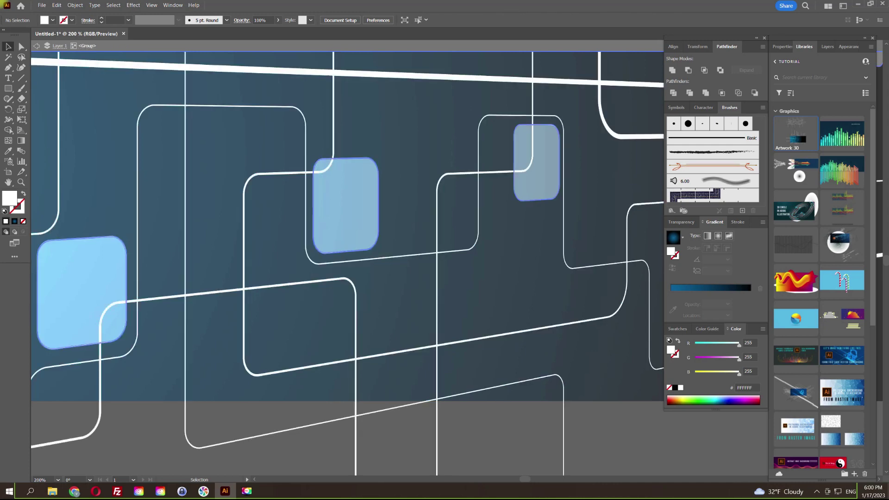
Step: Duplicate the rounded squares slightly down-right and set the copy to 10% opacity
drag(367, 204, 393, 213)
key(ctrl+z)
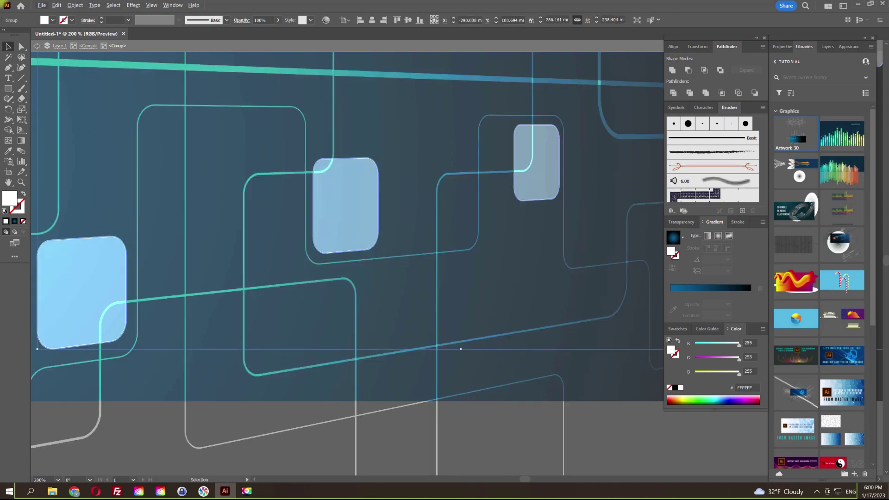
key(ctrl+z)
mouse_move(359, 193)
mouse_down()
mouse_move(369, 205)
mouse_move(361, 198)
mouse_up()
click(681, 222)
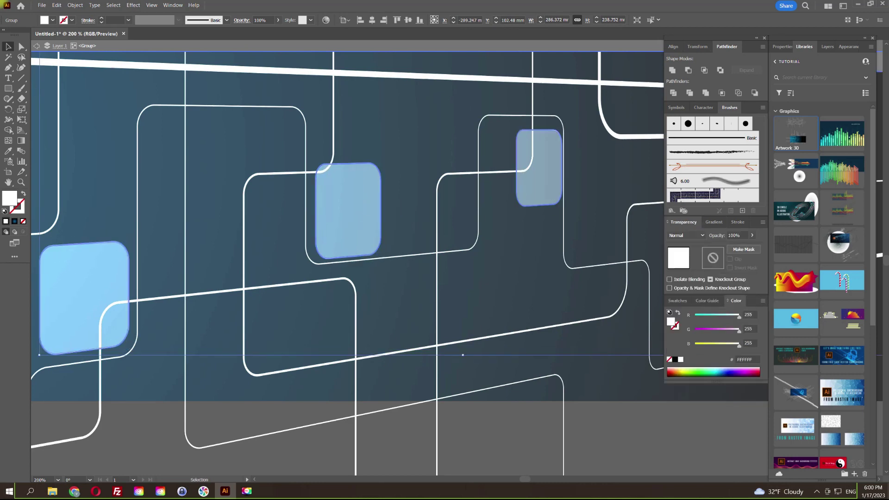
text(10)
key(Return)
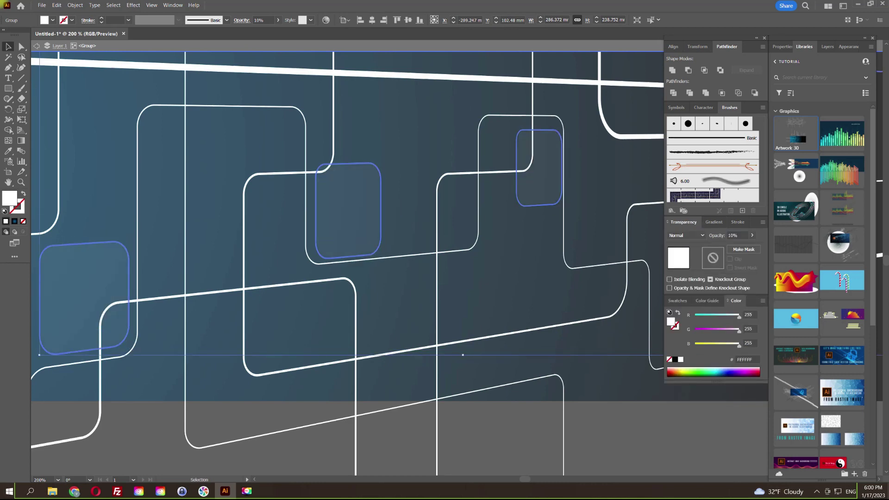
Step: Add a second offset copy of the squares at 25% opacity
scroll(342, 220, up, 1)
scroll(343, 220, up, 2)
drag(348, 207, 366, 207)
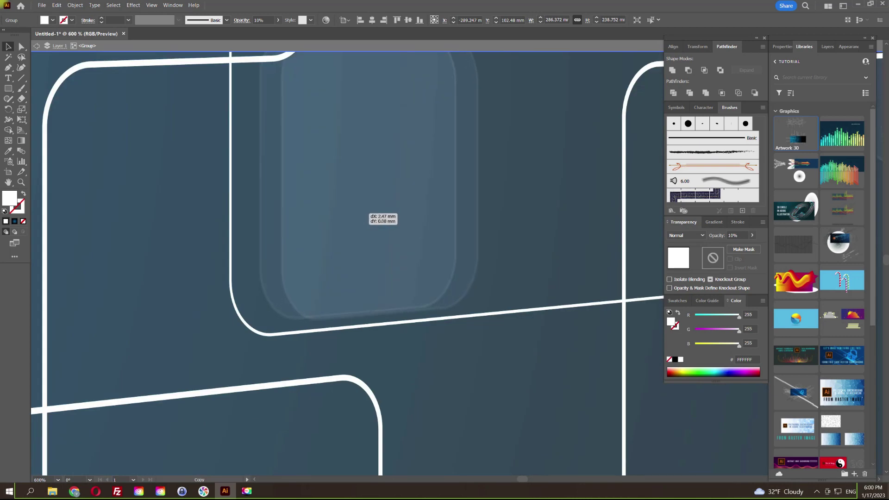
drag(370, 213, 371, 213)
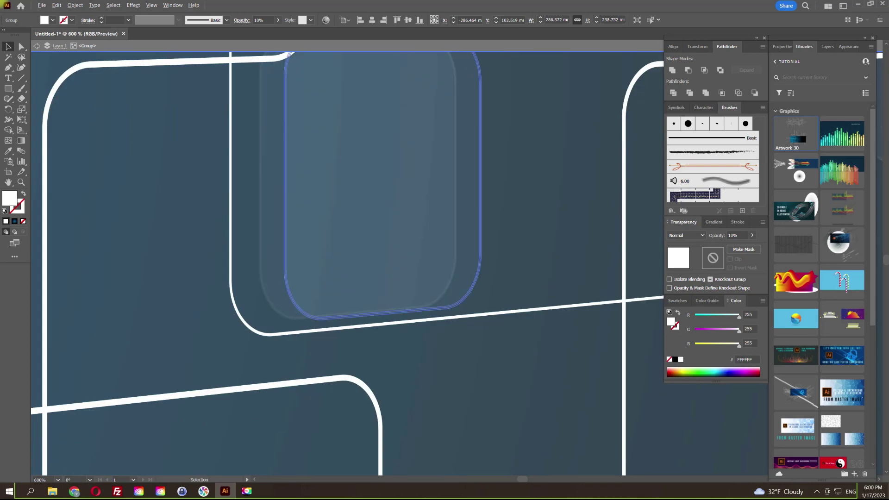
scroll(371, 213, down, 3)
text(25)
key(Return)
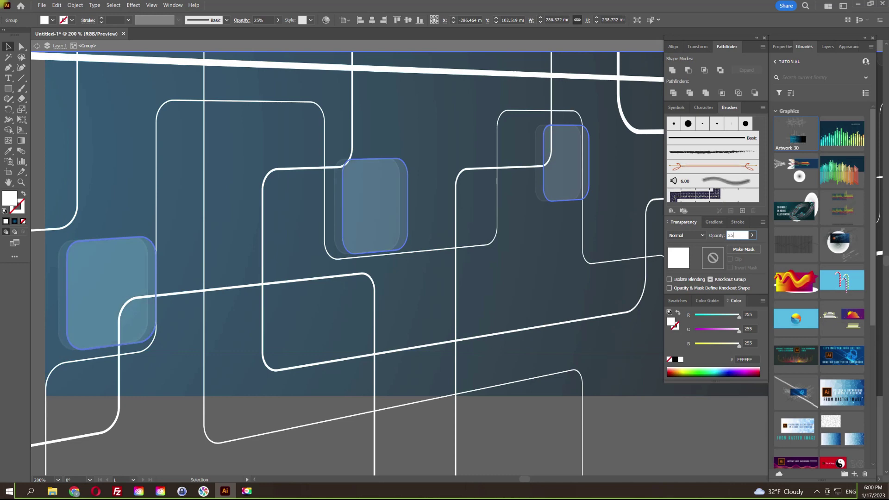
Step: Add a further copy at 50% opacity, and another at 100%
scroll(384, 194, up, 4)
mouse_move(325, 255)
mouse_down()
mouse_move(368, 258)
mouse_move(358, 256)
mouse_up()
scroll(358, 256, down, 3)
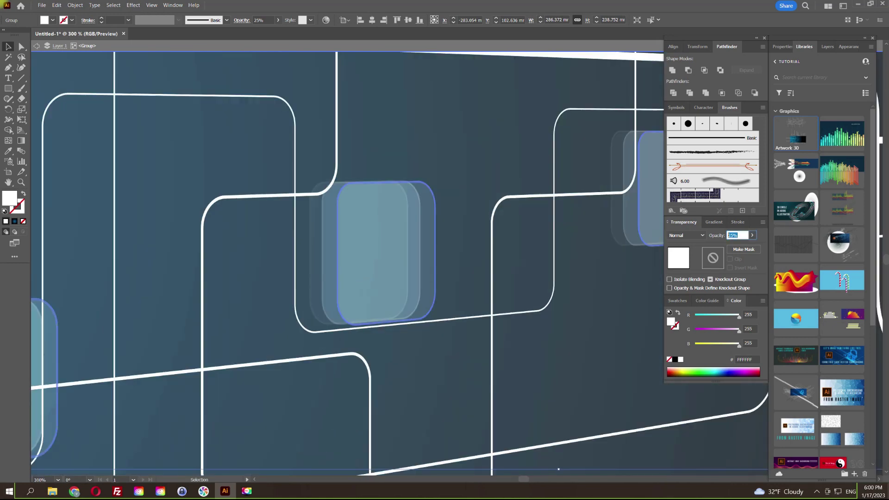
text(50)
key(Return)
scroll(396, 250, up, 3)
drag(347, 278, 400, 284)
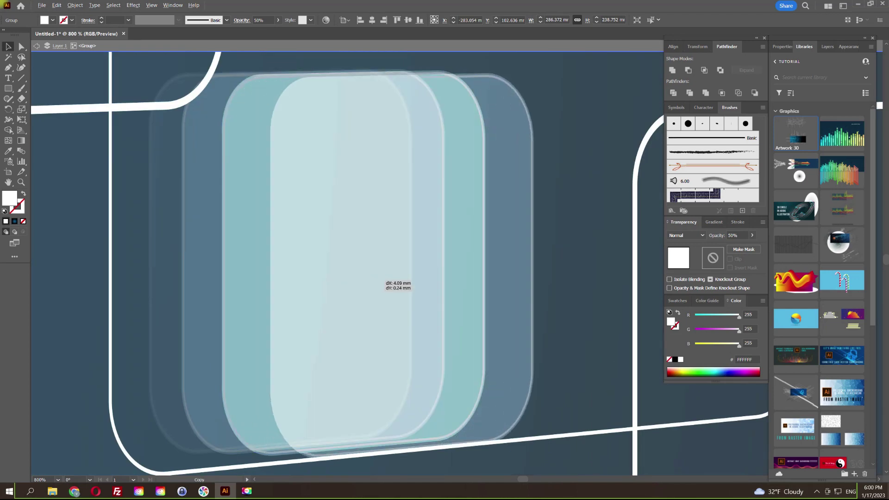
scroll(396, 270, down, 2)
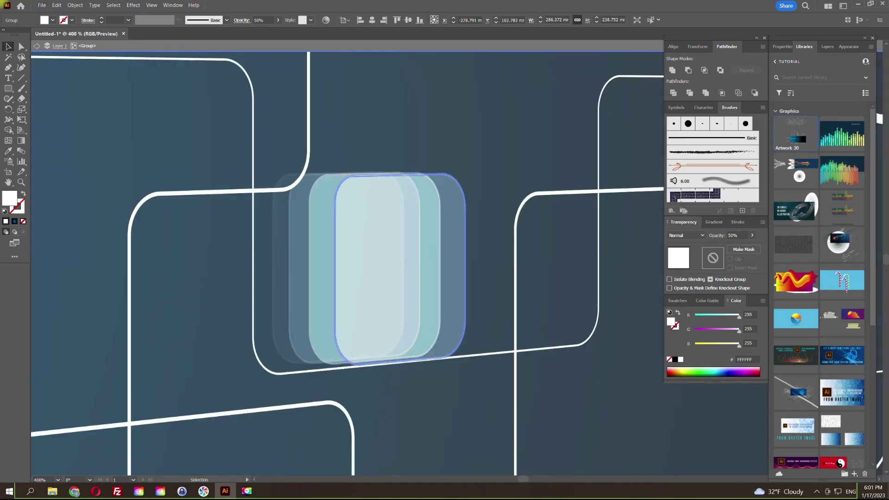
text(100)
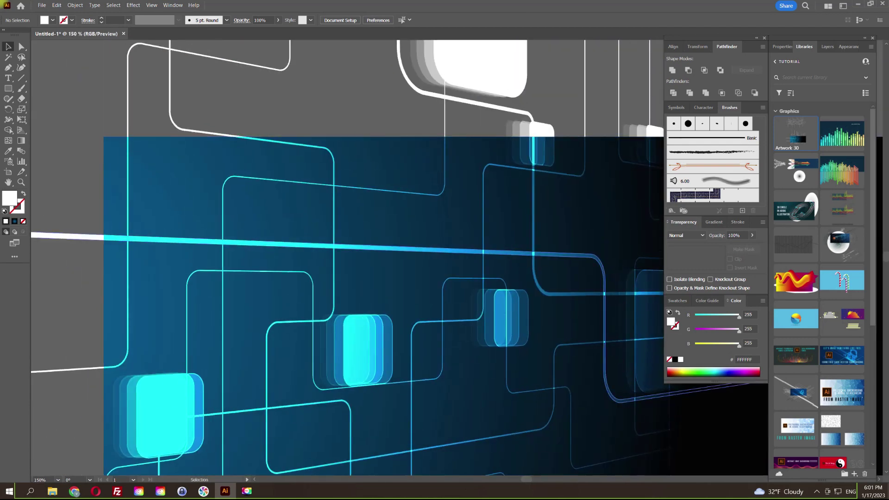
Step: Isolate the nested circuit-line group and delete the stray vertical path
double_click(361, 248)
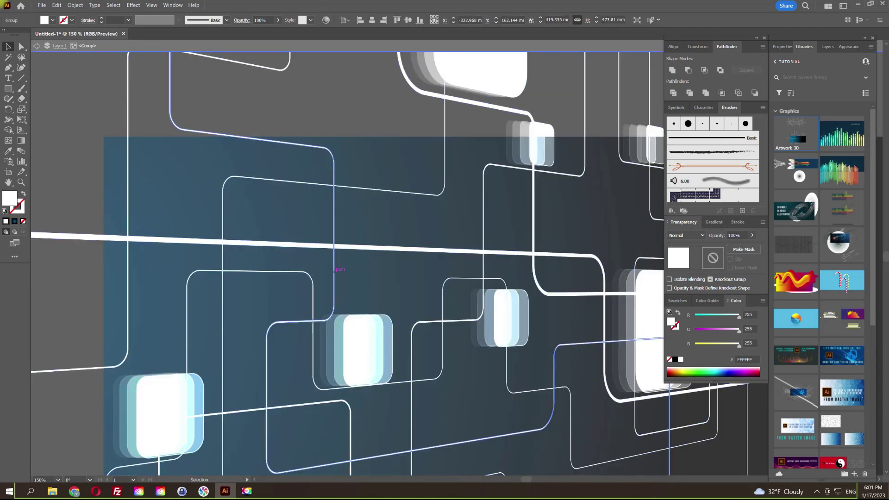
double_click(333, 269)
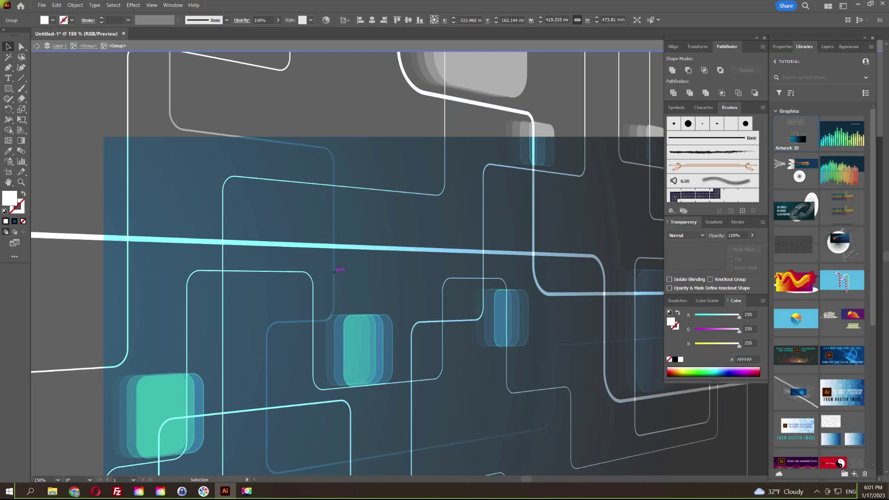
drag(334, 269, 140, 79)
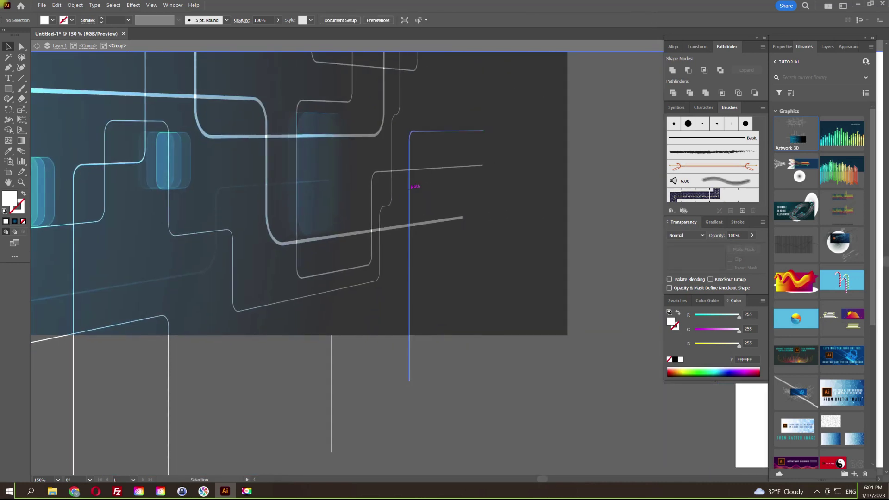
click(409, 195)
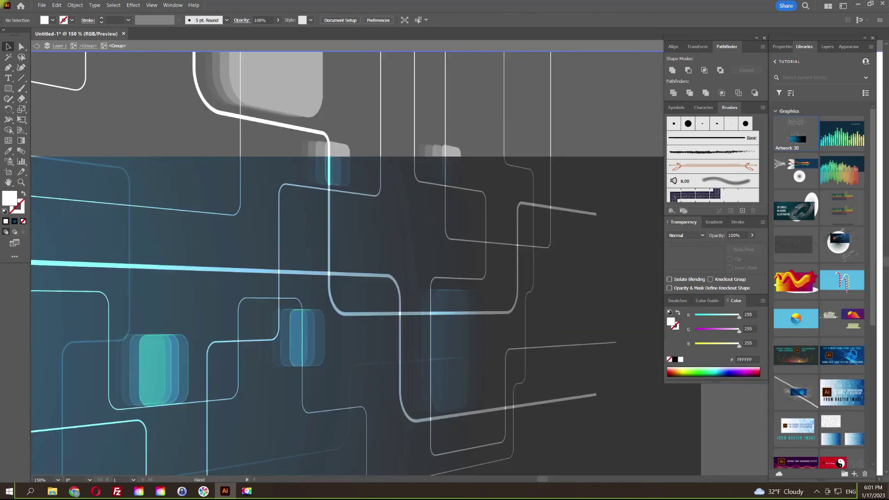
scroll(413, 192, up, 10)
drag(465, 78, 576, 318)
key(Delete)
key(Escape)
Step: Reframe the view beside the panel, clear the selection, and pick the Ellipse Tool
key(ctrl+minus)
key(ctrl+minus)
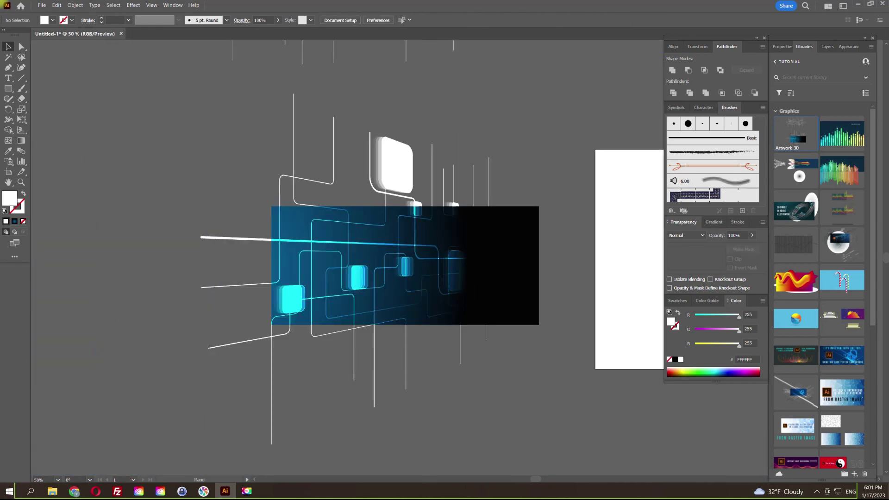
key(ctrl+plus)
key(ctrl+plus)
key(ctrl+plus)
click(380, 183)
key(ctrl+minus)
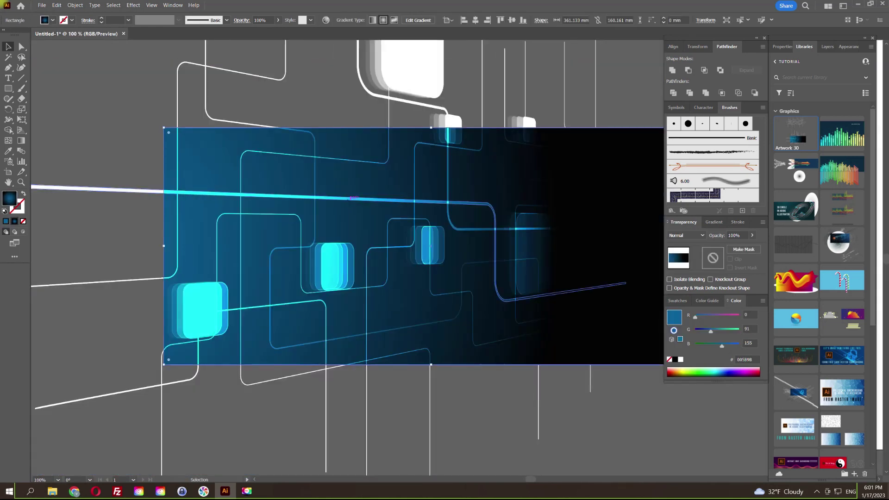
drag(380, 182, 301, 183)
key(ctrl+shift+a)
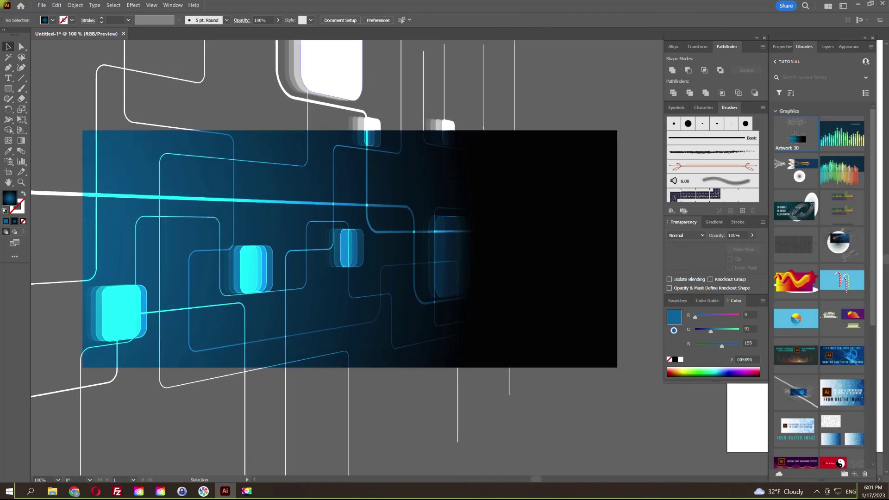
drag(324, 231, 328, 303)
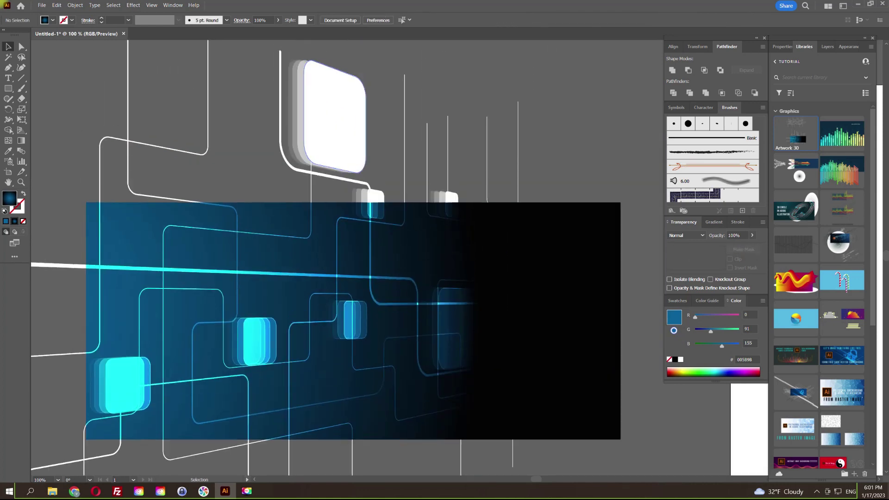
drag(9, 88, 37, 109)
drag(324, 185, 537, 320)
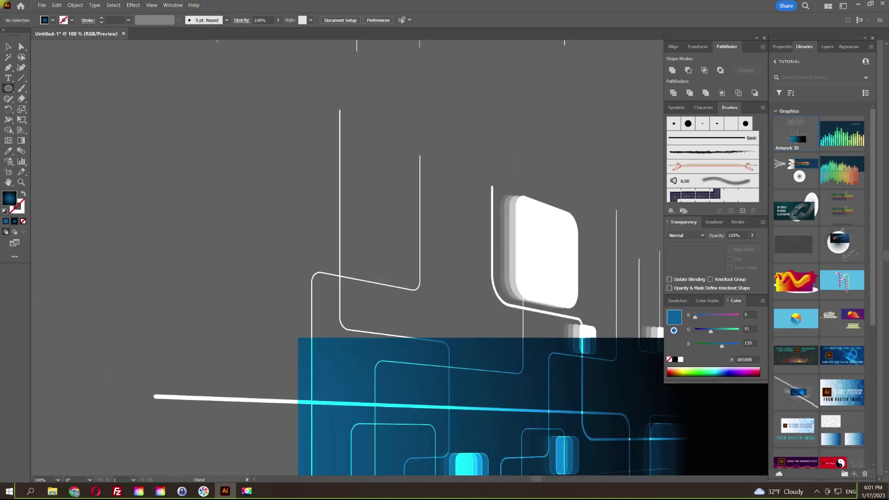
Step: Draw a circle left of the panel and give it a radial gradient
drag(182, 176, 288, 281)
key(v)
key(g)
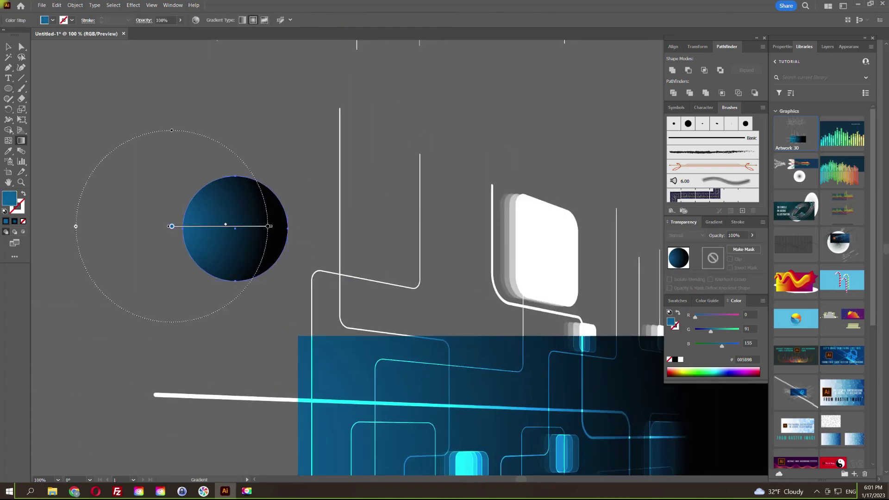
key(ctrl+plus)
key(ctrl+plus)
click(253, 20)
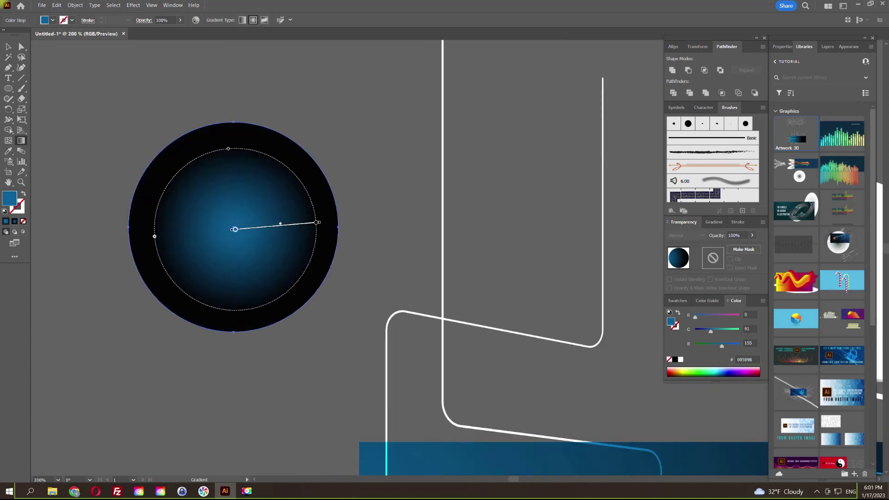
drag(318, 221, 336, 222)
key(v)
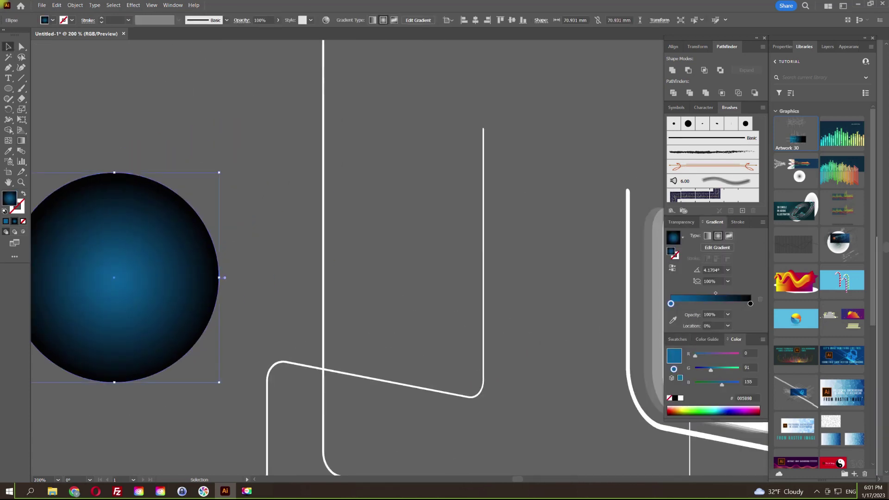
Step: Make the gradient start dark red and set the circle's blend mode to Color Dodge
click(680, 398)
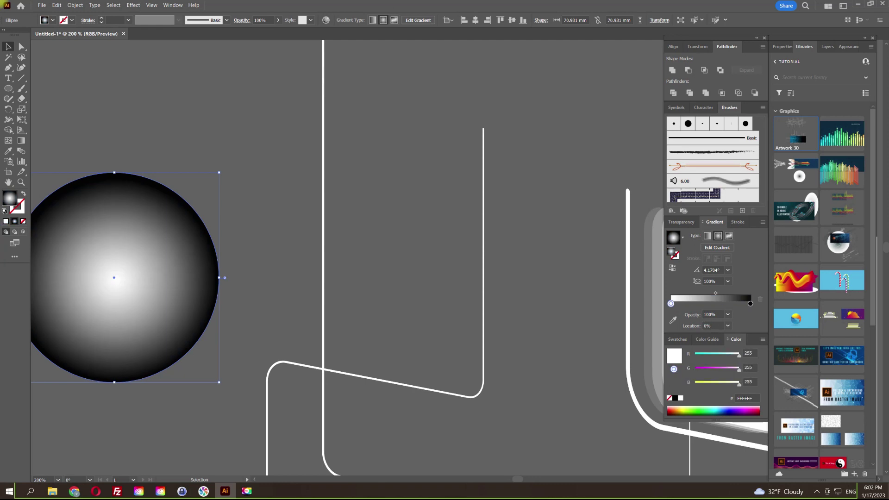
click(677, 339)
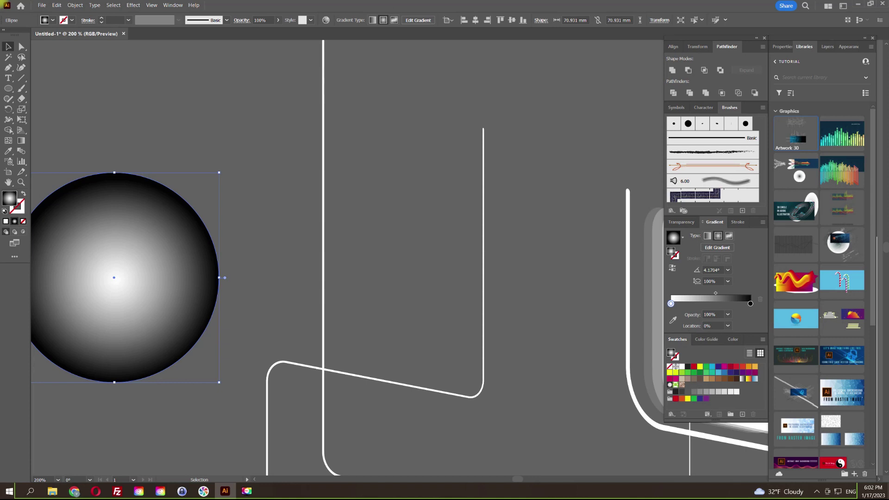
click(694, 366)
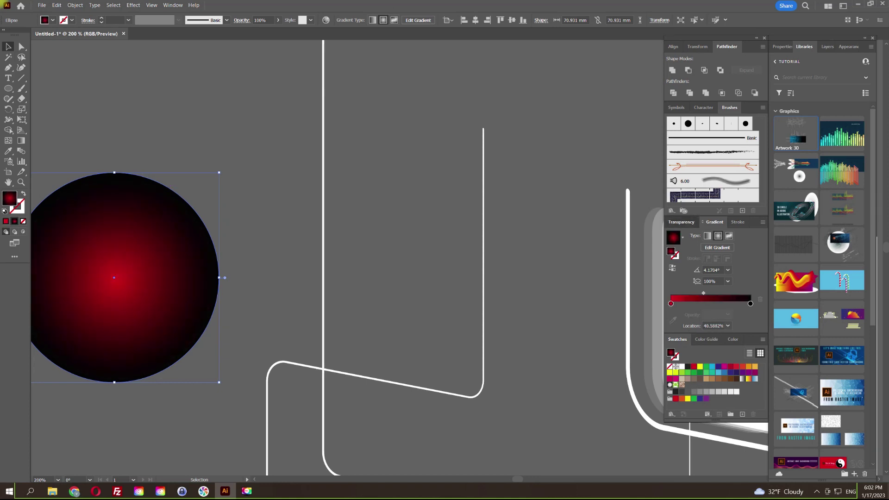
click(682, 221)
click(686, 235)
click(690, 307)
Step: Scale the red circle up to about 295 mm over the panel
key(ctrl+minus)
key(ctrl+minus)
key(ctrl+minus)
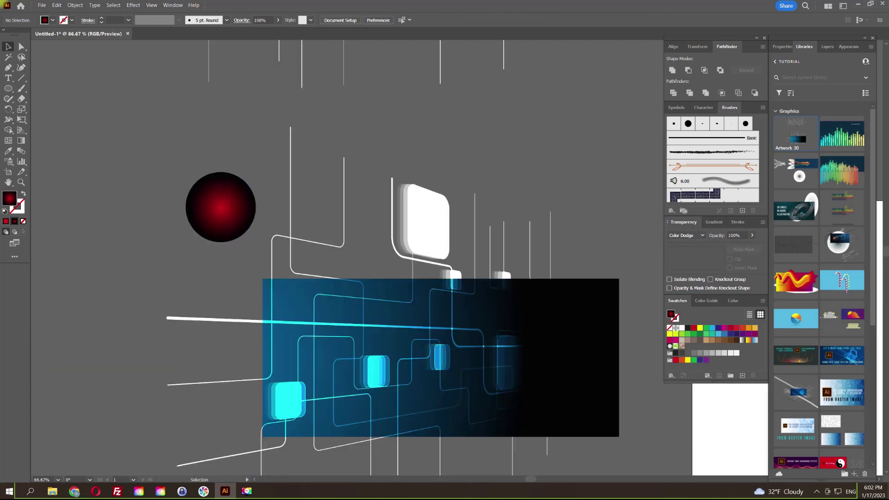
key(ctrl+plus)
key(ctrl+plus)
key(ctrl+plus)
key(ctrl)
key(ctrl+minus)
key(ctrl+minus)
key(ctrl+minus)
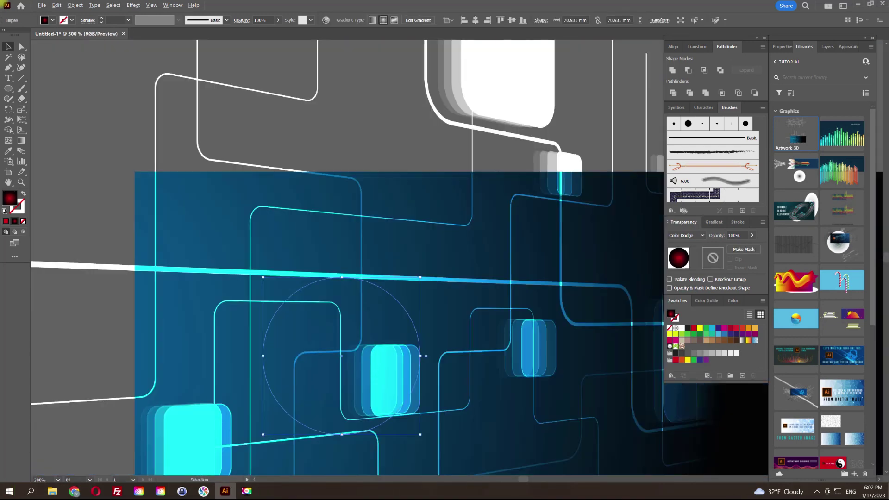
mouse_move(394, 320)
mouse_down()
mouse_move(439, 291)
mouse_move(548, 257)
mouse_up()
click(685, 235)
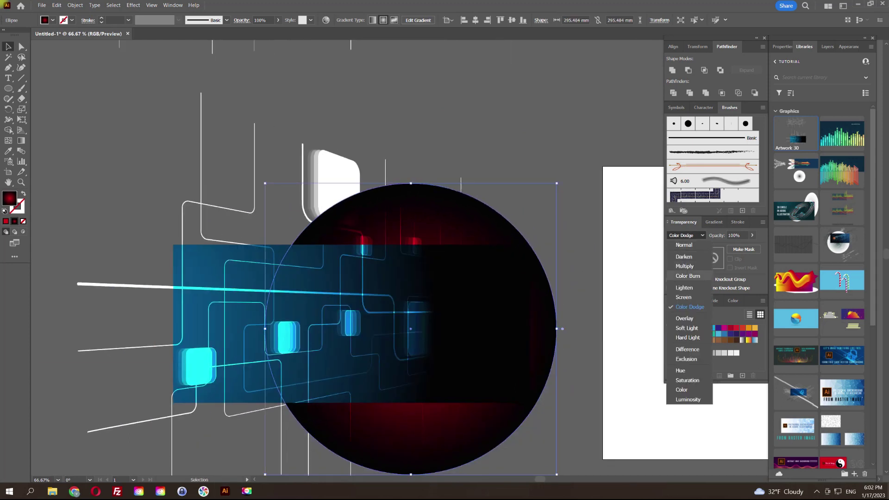
Step: Set the circle to Screen, move it down-left, and make a green-gradient copy higher up
click(683, 297)
drag(467, 220, 308, 267)
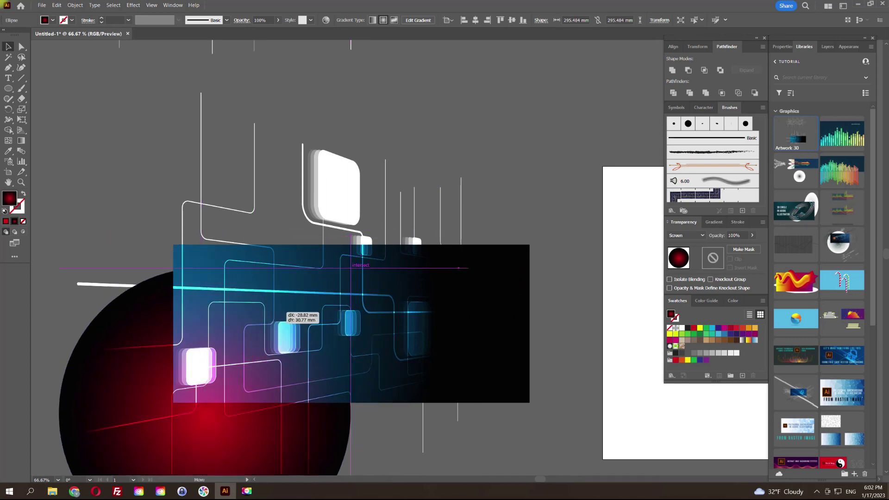
drag(158, 368, 230, 204)
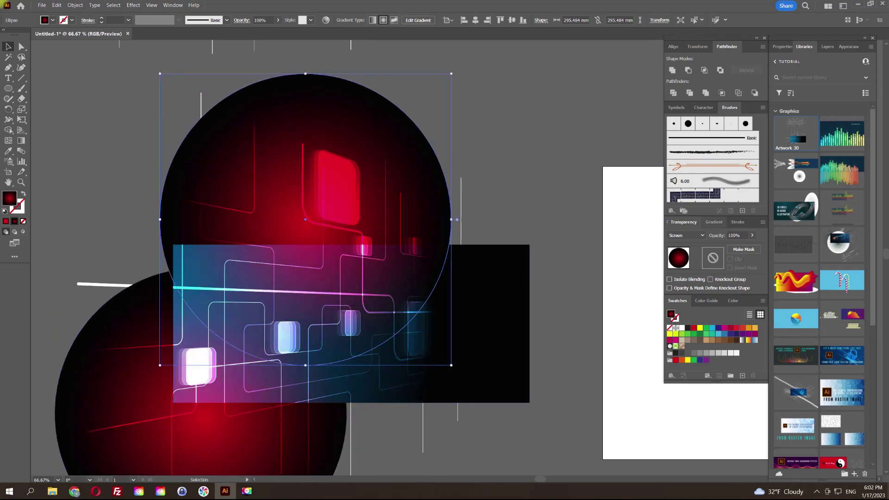
key(ctrl+F9)
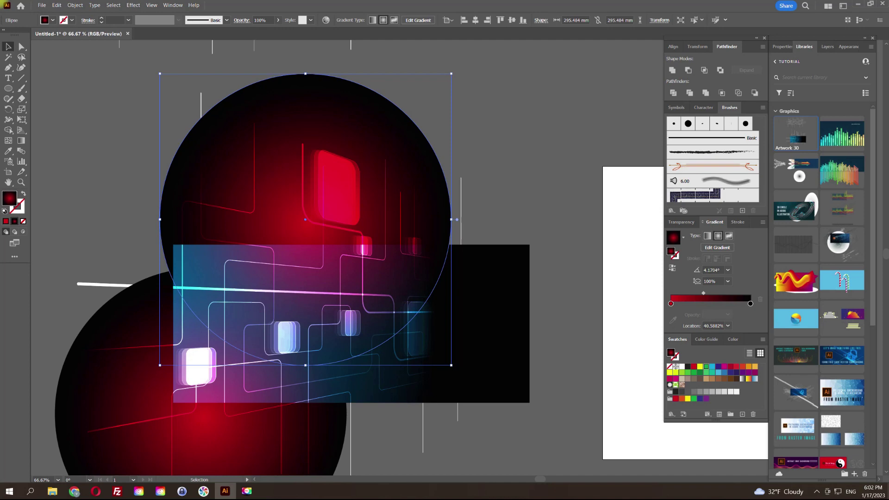
click(706, 366)
Step: Place another red circle copy on the left, shrunk to about 134 mm
scroll(290, 328, up, 1)
scroll(284, 325, down, 2)
scroll(284, 325, left, 5)
drag(354, 351, 143, 225)
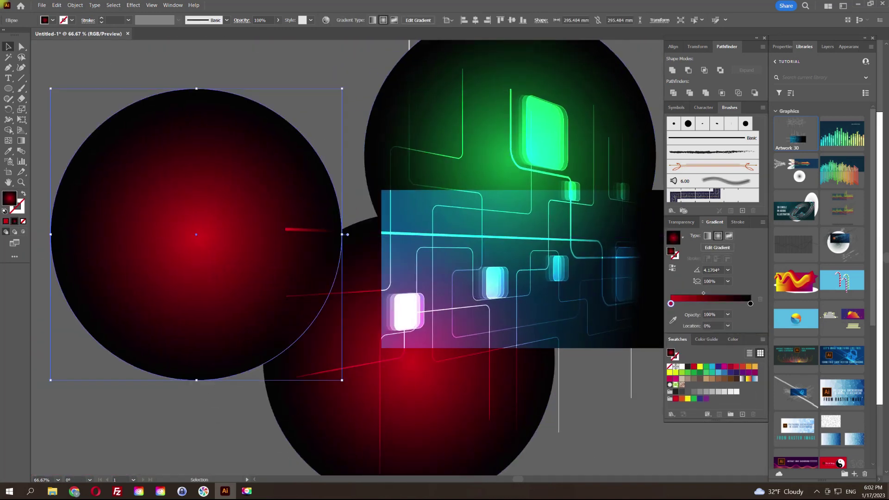
drag(196, 88, 196, 168)
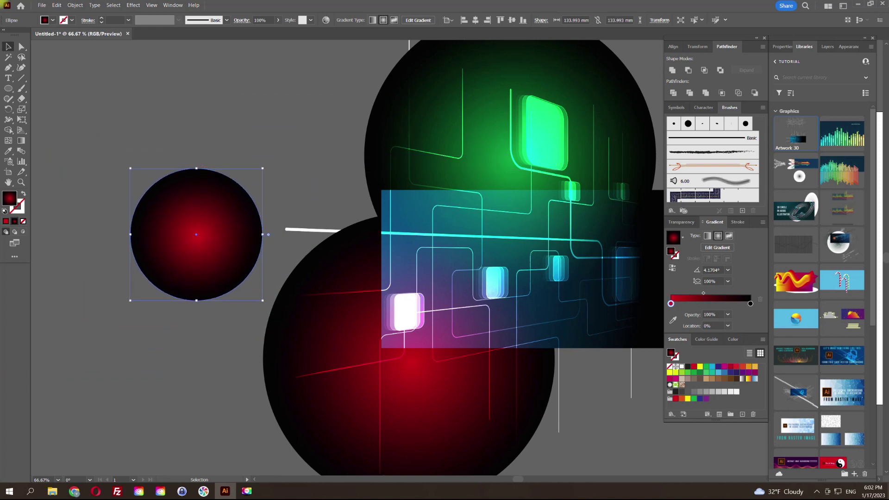
Step: Give the small circle a white-to-black radial gradient, Color Dodge, and shrink it onto the lines
click(669, 385)
click(681, 222)
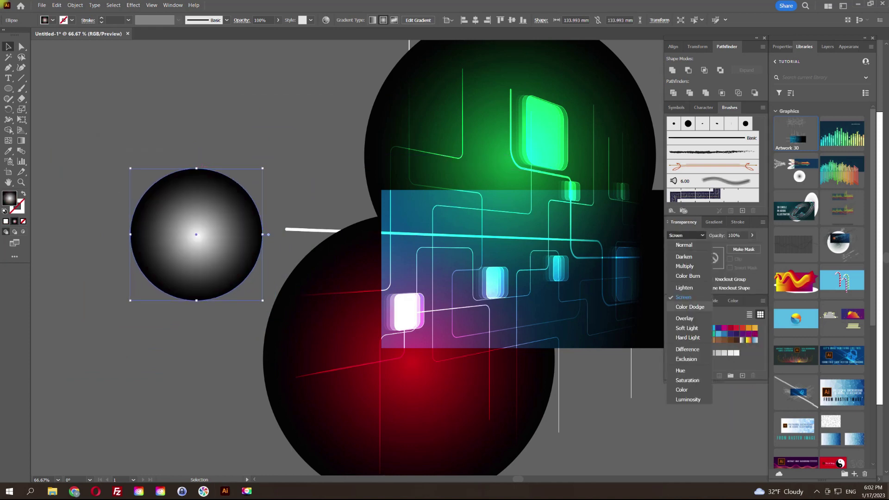
click(690, 306)
drag(202, 229, 440, 269)
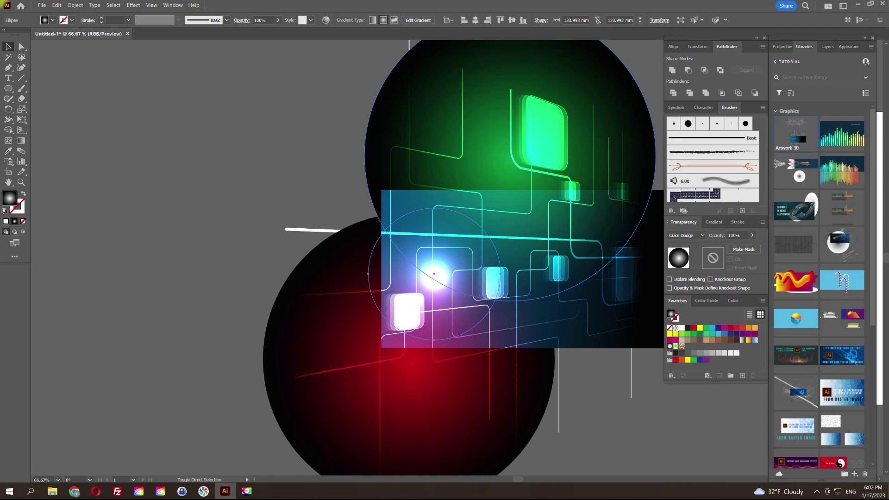
scroll(436, 213, up, 3)
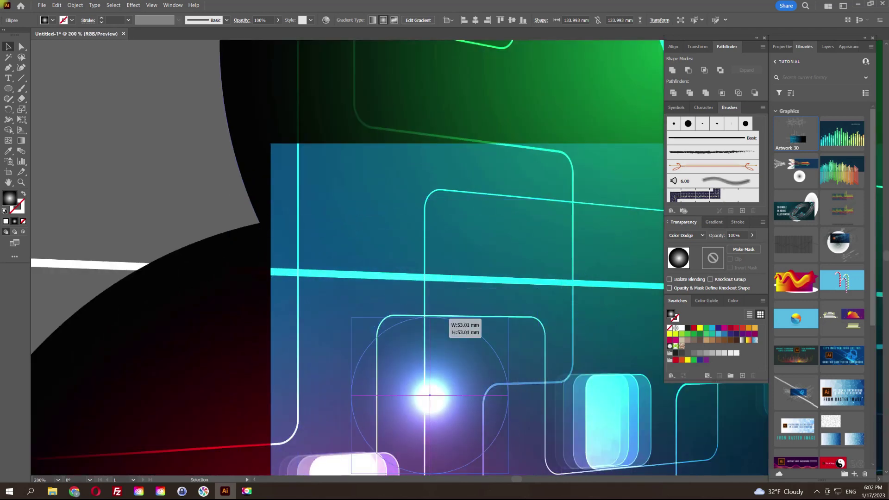
mouse_move(630, 395)
mouse_down()
mouse_move(447, 397)
mouse_move(403, 165)
mouse_up()
Step: Add and adjust a gradient stop to tighten the glow, then copy the dot to a lower junction
scroll(447, 397, up, 2)
scroll(423, 400, up, 2)
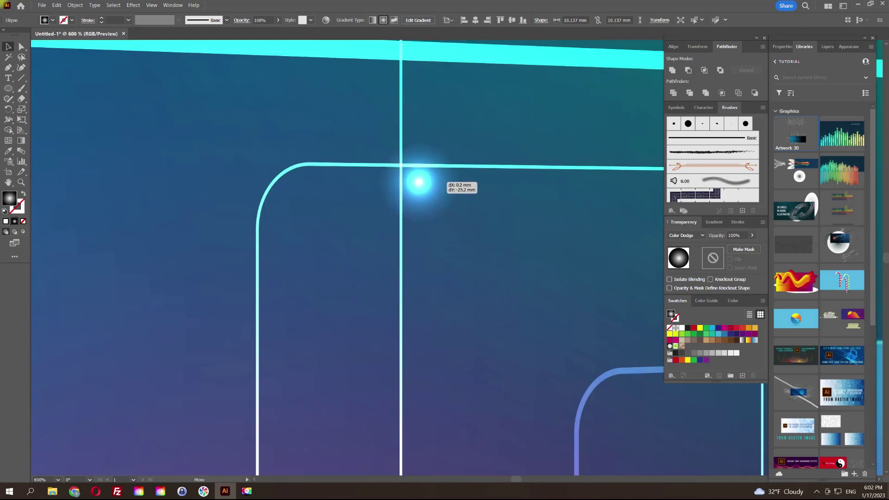
click(713, 221)
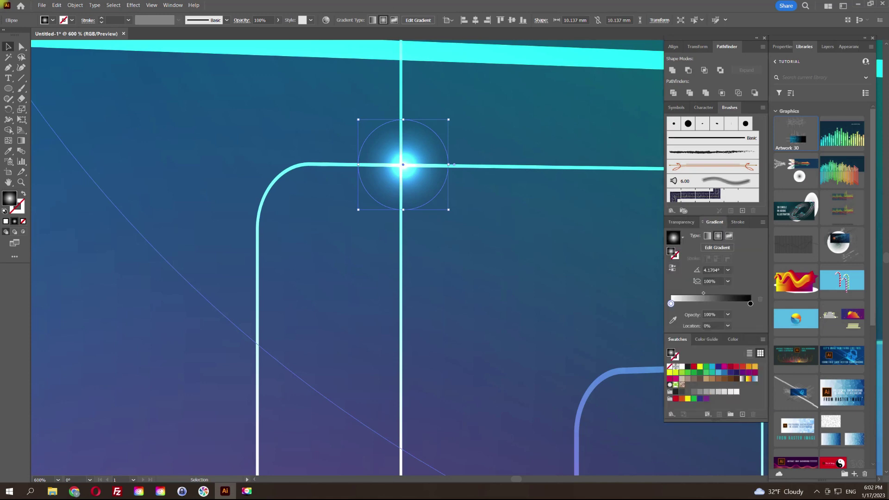
click(725, 304)
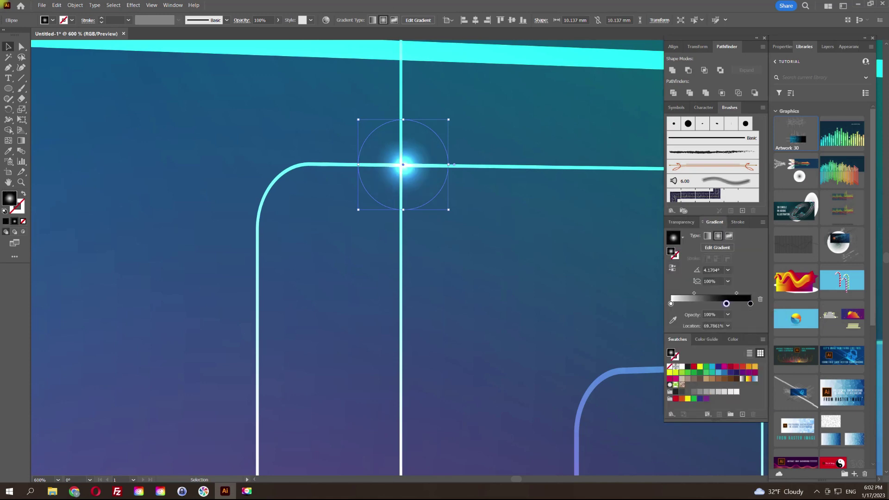
drag(726, 304, 726, 329)
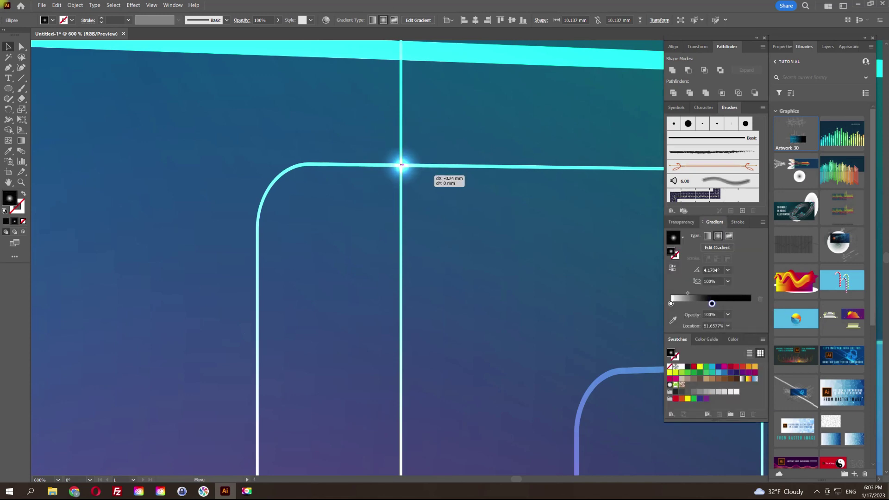
scroll(433, 176, down, 3)
scroll(275, 159, up, 1)
scroll(275, 153, up, 1)
drag(278, 154, 277, 437)
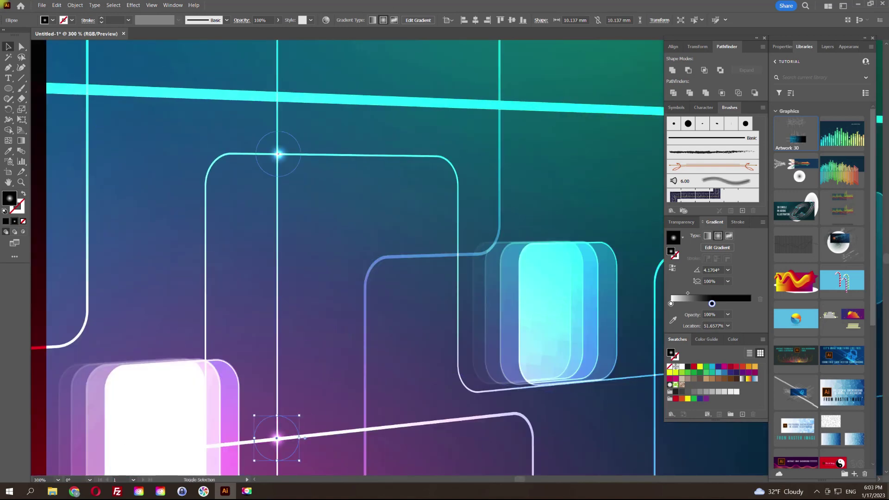
click(67, 5)
Step: Inside the circuit-line group, copy glow dots onto the junctions near the pill and left side
click(83, 38)
double_click(277, 297)
drag(278, 296, 148, 341)
mouse_move(149, 200)
mouse_down()
mouse_move(123, 218)
mouse_move(303, 317)
mouse_move(123, 173)
mouse_move(381, 173)
mouse_move(301, 328)
mouse_move(315, 432)
mouse_move(126, 344)
mouse_move(369, 265)
mouse_move(384, 248)
mouse_move(385, 152)
mouse_move(488, 313)
mouse_move(246, 282)
mouse_move(246, 232)
mouse_move(345, 234)
mouse_move(476, 388)
mouse_move(450, 222)
mouse_move(393, 271)
mouse_move(51, 252)
mouse_move(280, 184)
mouse_up()
mouse_move(279, 302)
mouse_down()
mouse_move(518, 283)
mouse_move(137, 272)
mouse_move(79, 139)
mouse_up()
scroll(137, 273, down, 3)
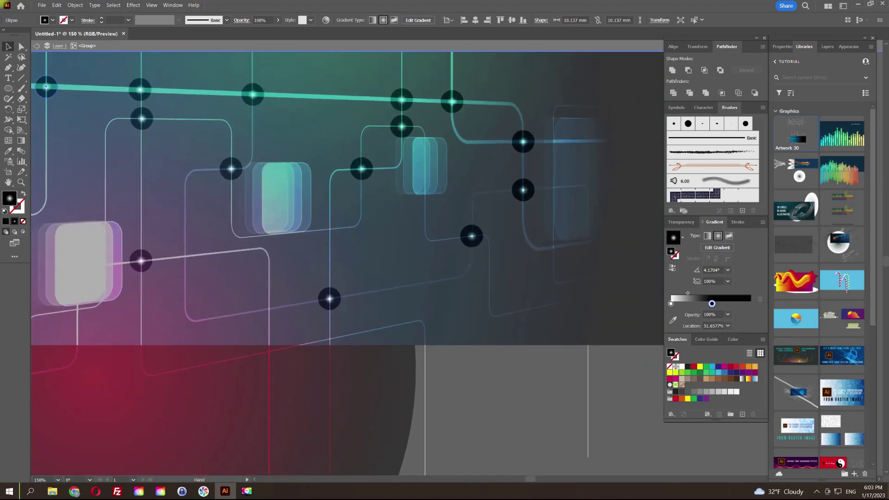
alt+drag(141, 261, 185, 260)
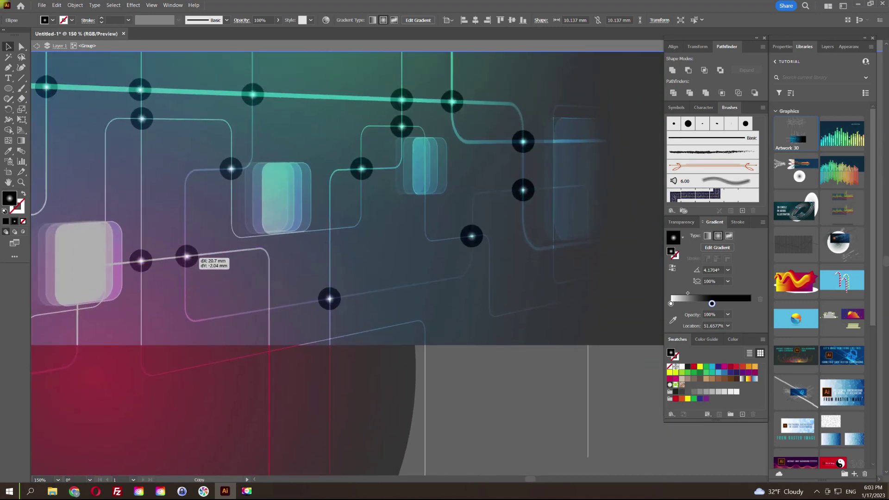
Step: Copy more glow dots onto the lower and top junctions, then view the whole artwork deselected
scroll(347, 264, right, 5)
scroll(347, 264, up, 1)
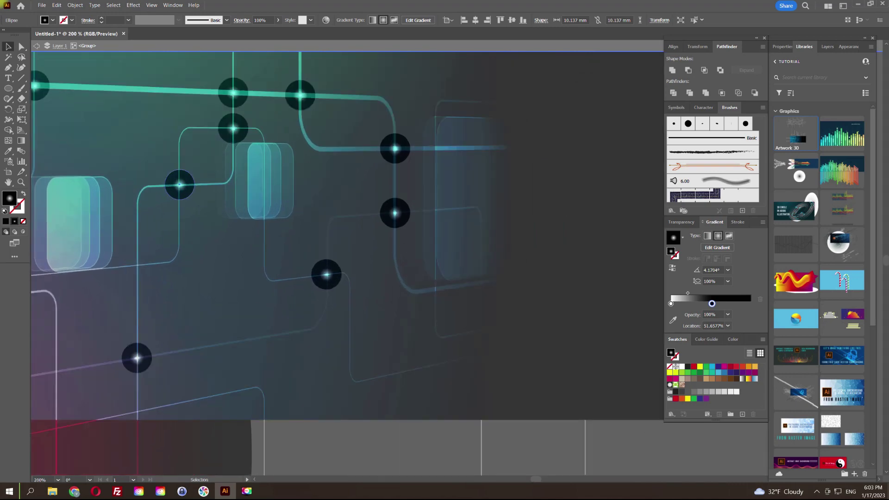
alt+drag(180, 185, 137, 264)
drag(185, 264, 51, 243)
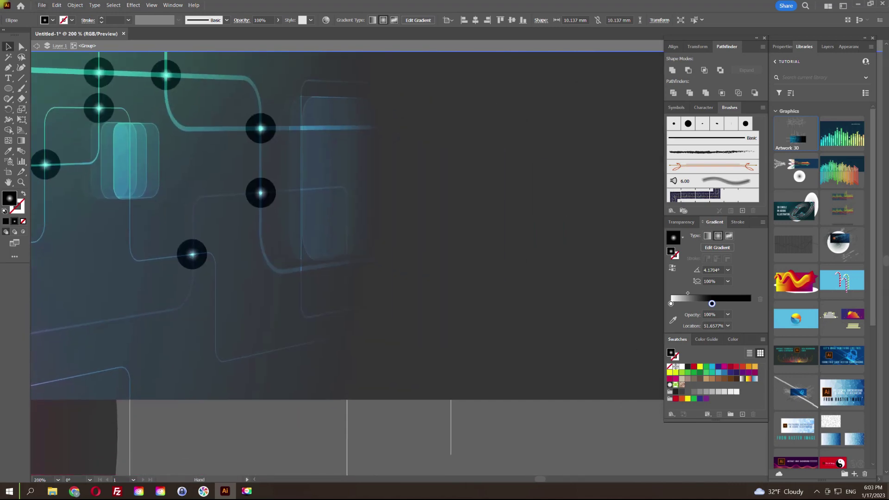
scroll(259, 195, up, 2)
mouse_move(173, 229)
mouse_down()
mouse_move(338, 252)
mouse_move(306, 476)
mouse_up()
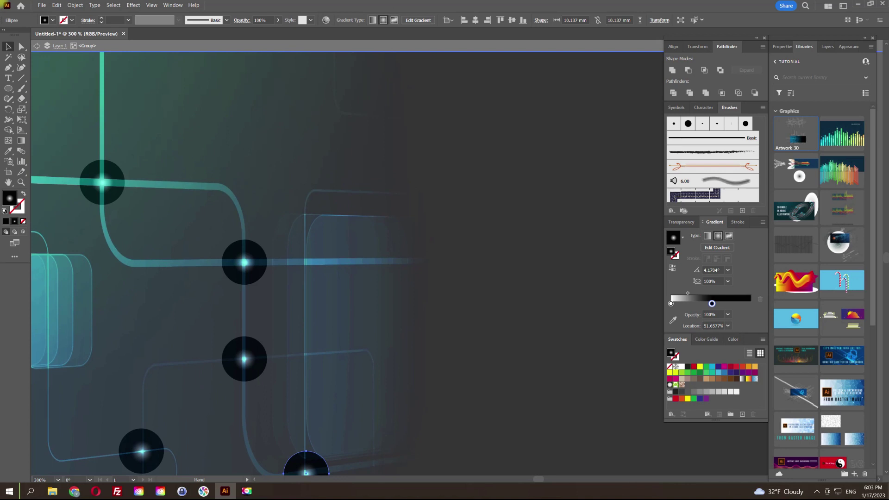
drag(305, 366, 227, 472)
alt+drag(165, 368, 255, 113)
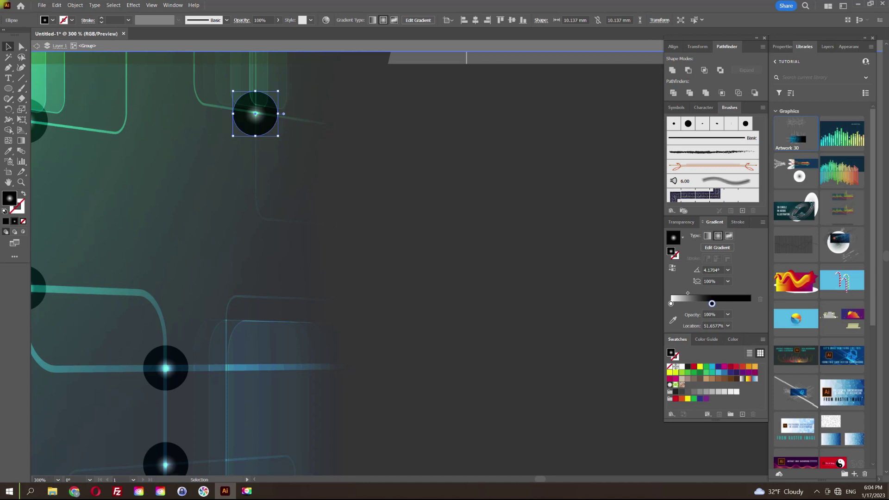
key(ctrl+1)
key(ctrl+shift+a)
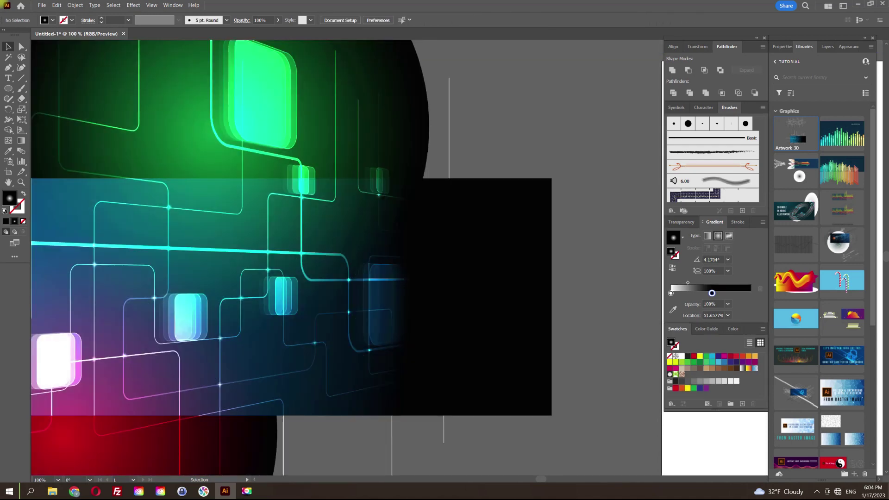
Step: Narrow the gradient panel to about 325 × 144 mm and show its dark stop's colour values
key(ctrl+minus)
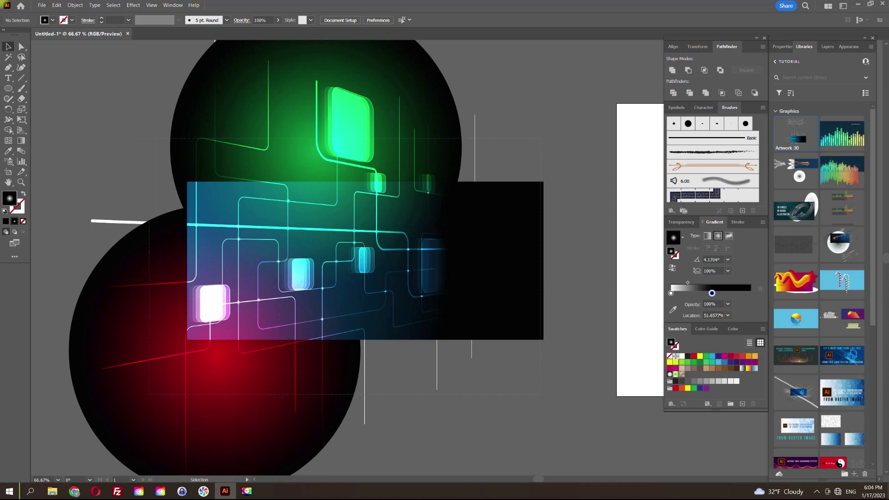
key(ctrl+a)
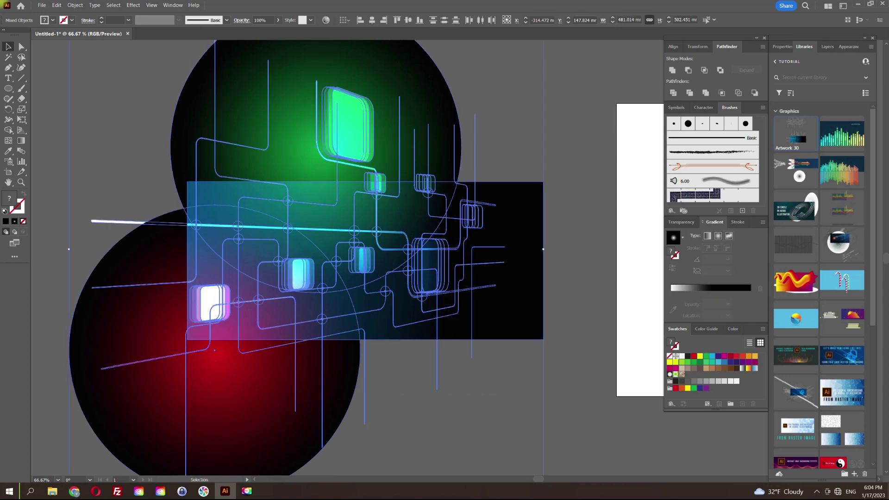
click(486, 255)
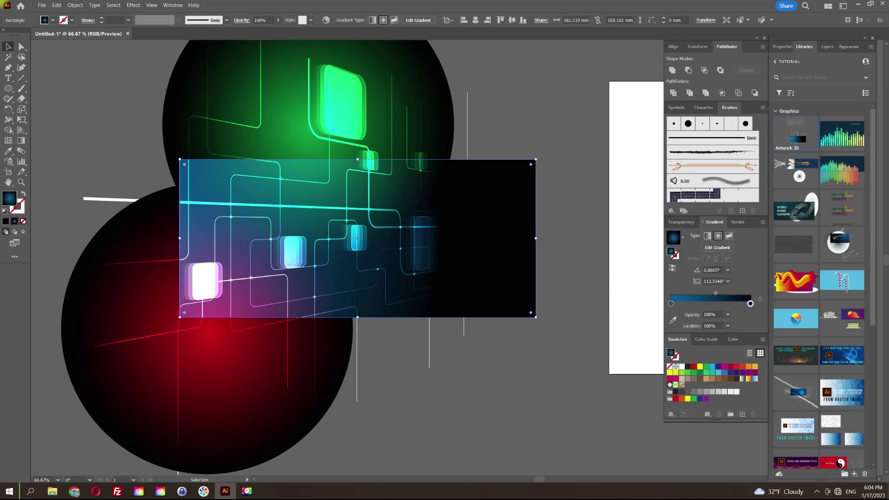
shift+drag(536, 238, 500, 238)
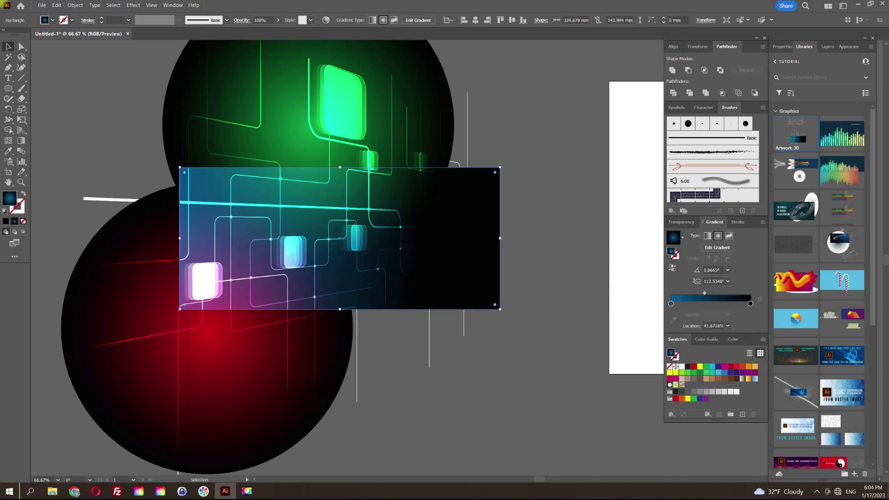
key(F6)
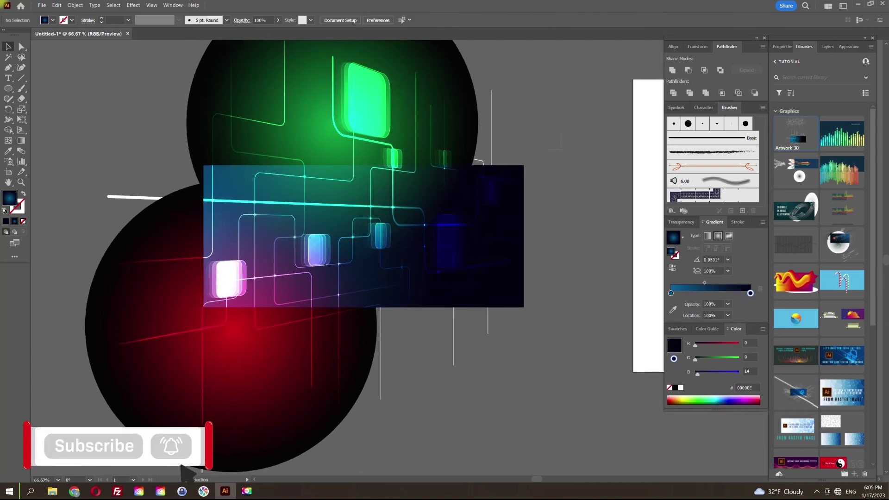
Step: Duplicate the circuit-line group down-left and set the copy to 23% opacity
click(491, 124)
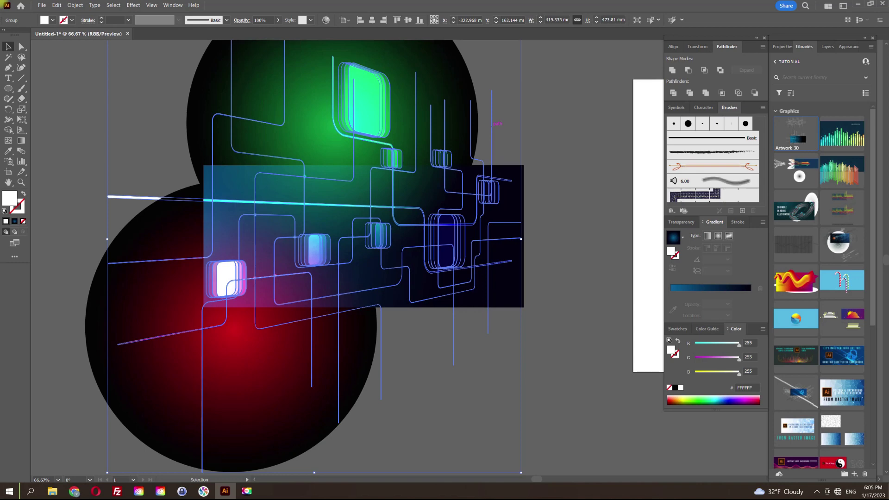
drag(491, 124, 434, 135)
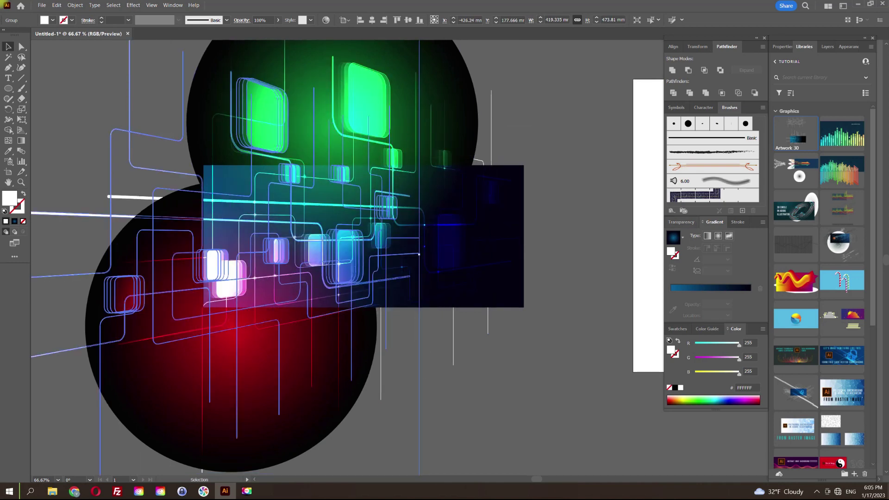
key(ctrl+shift+F10)
text(23)
key(Return)
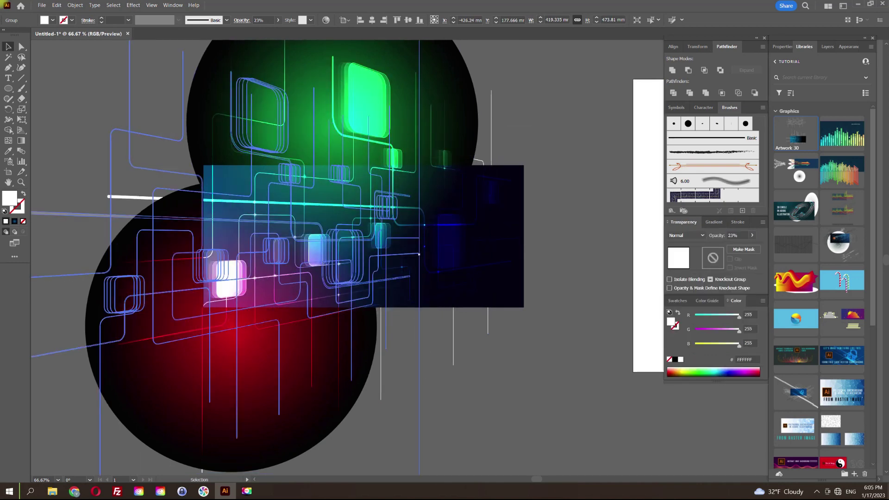
Step: Enlarge the faded line copy and shift it right and down across both spheres
drag(419, 254, 550, 233)
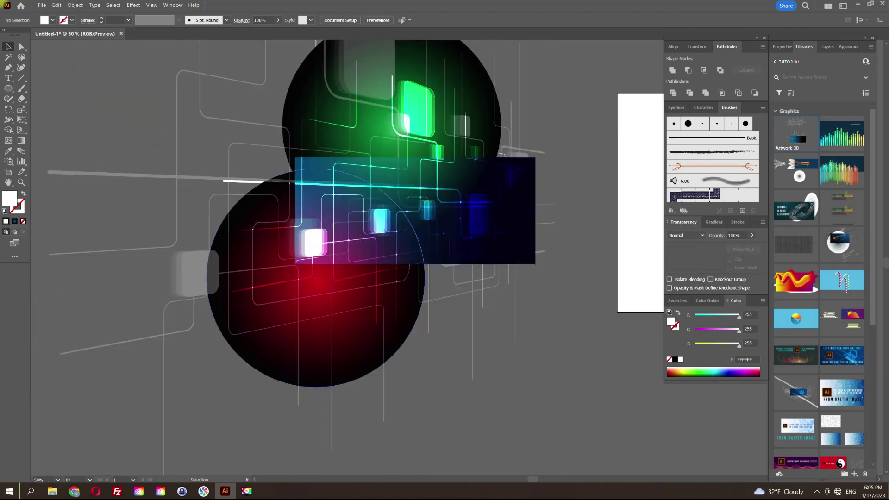
mouse_move(208, 268)
mouse_down()
mouse_move(291, 278)
mouse_move(258, 274)
mouse_move(255, 227)
mouse_move(255, 263)
mouse_up()
key(ctrl+a)
key(ctrl+shift+a)
key(ctrl+plus)
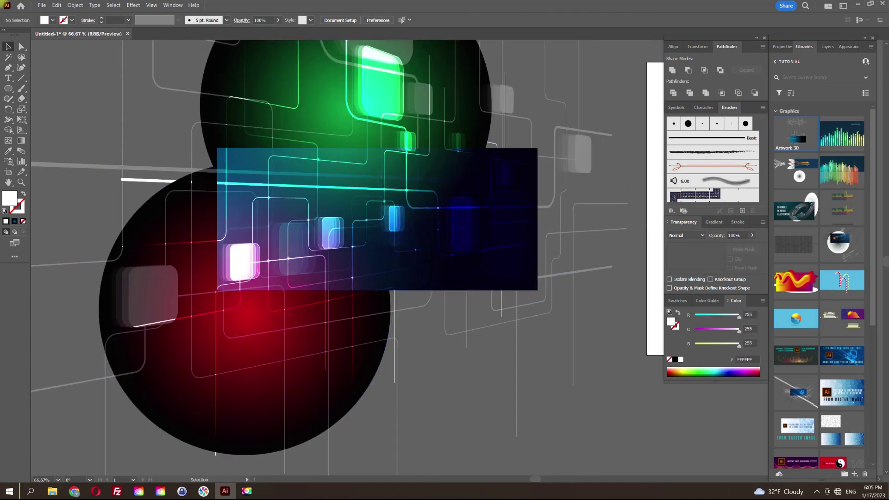